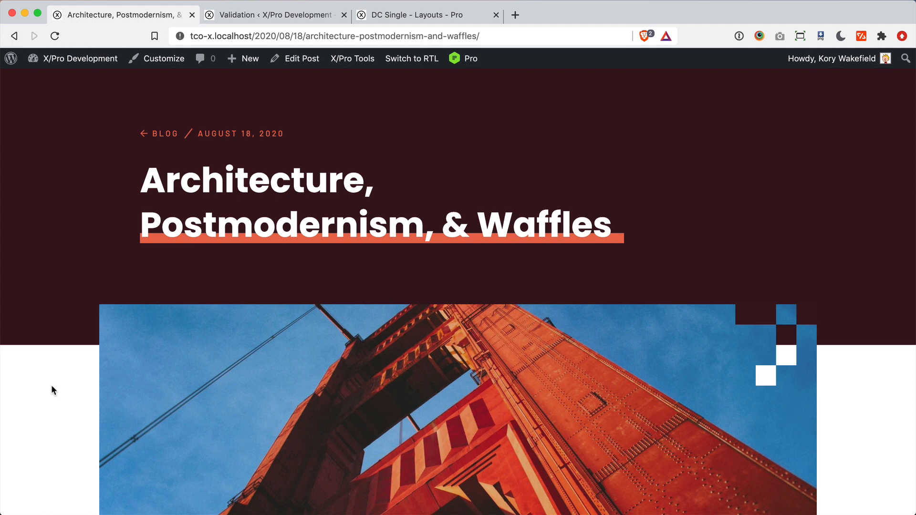
Step: Look over the "Architecture, Postmodernism, & Waffles" post from its header and featured image down to the body text
{"action": "scroll", "coordinate": [52, 390], "scroll_direction": "down", "scroll_amount": 6}
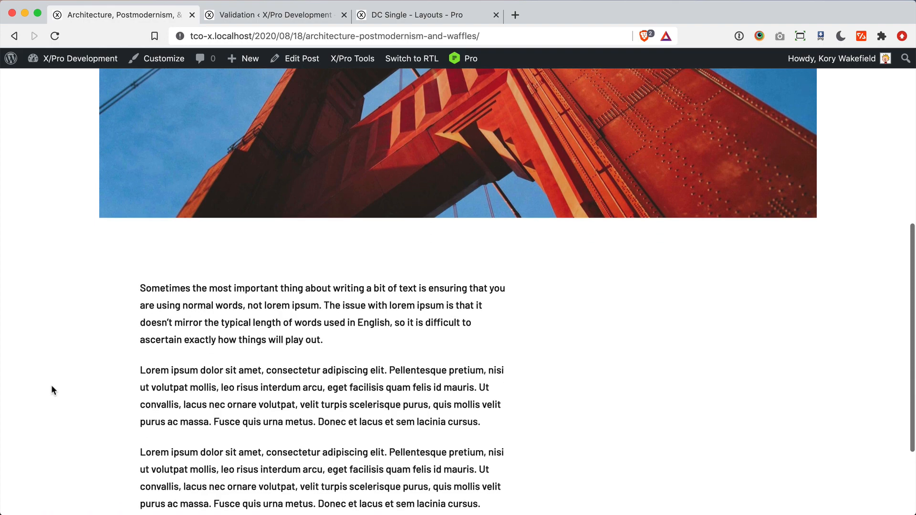
{"action": "scroll", "coordinate": [51, 385], "scroll_direction": "up", "scroll_amount": 10}
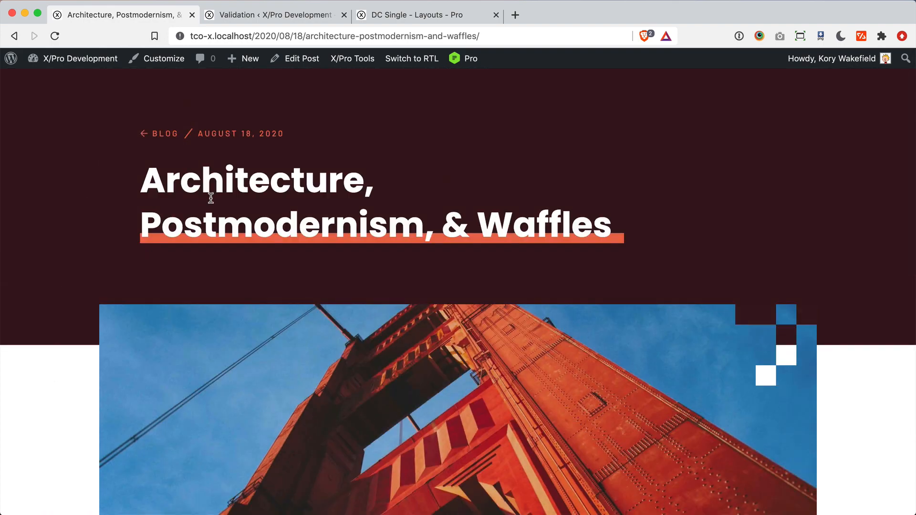
{"action": "scroll", "coordinate": [79, 252], "scroll_direction": "down", "scroll_amount": 3}
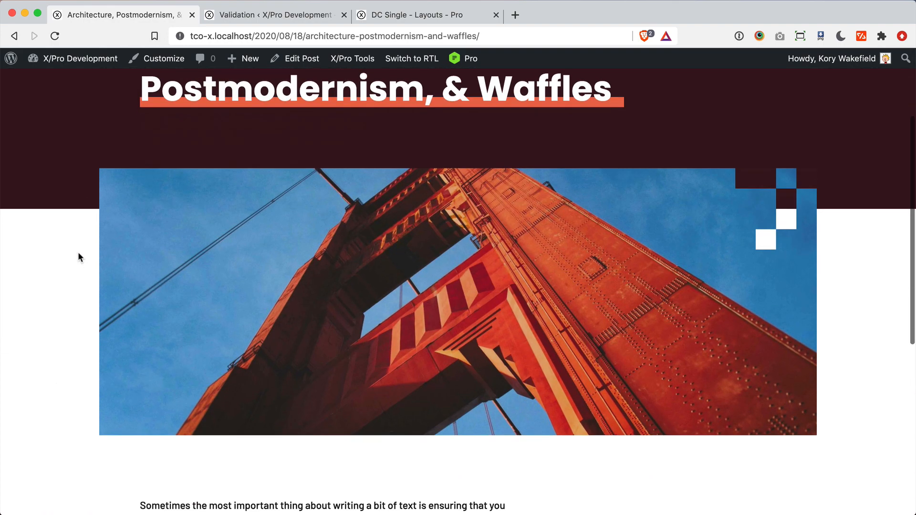
{"action": "scroll", "coordinate": [48, 321], "scroll_direction": "down", "scroll_amount": 4}
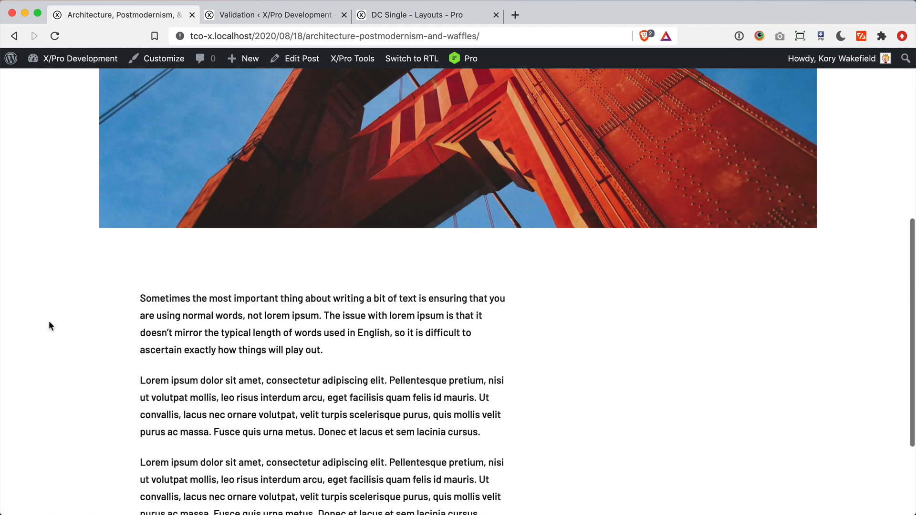
{"action": "scroll", "coordinate": [49, 325], "scroll_direction": "up", "scroll_amount": 7}
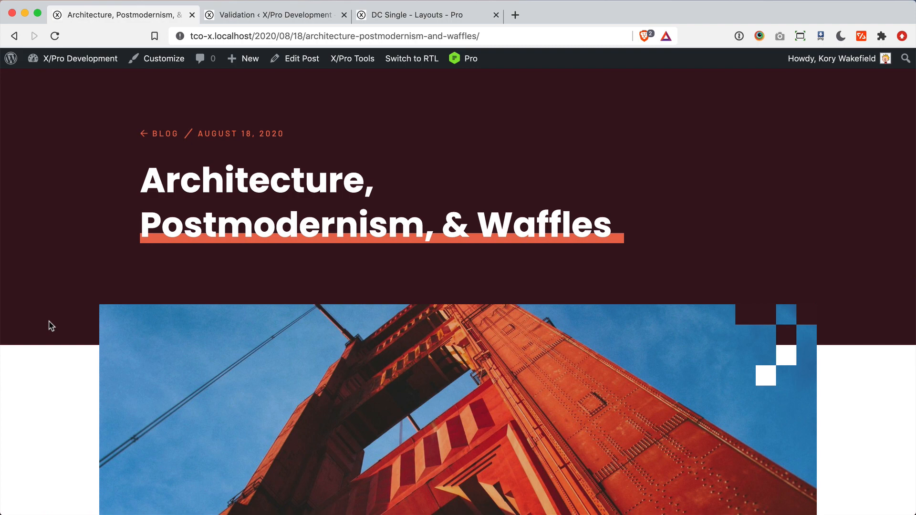
Step: Go to the blog index from the post header and look through the featured post and the post listings
{"action": "left_click", "coordinate": [152, 135]}
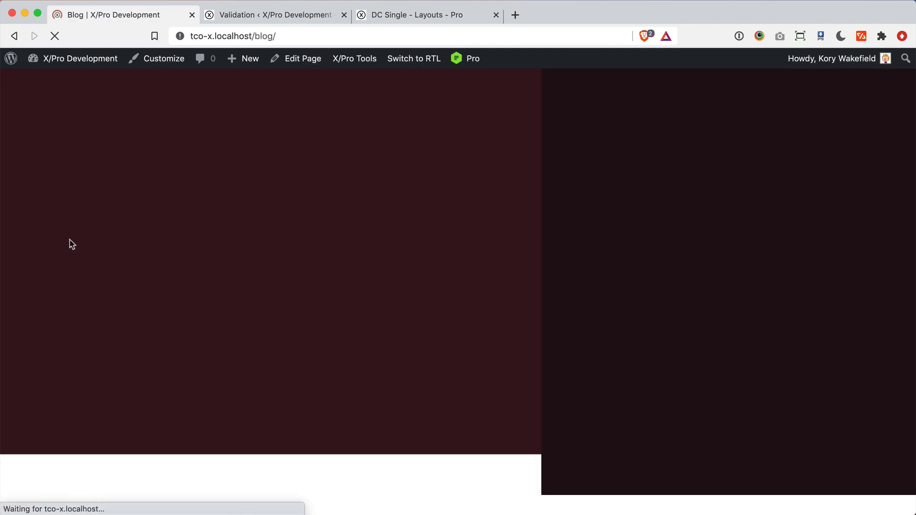
{"action": "scroll", "coordinate": [34, 298], "scroll_direction": "down", "scroll_amount": 5}
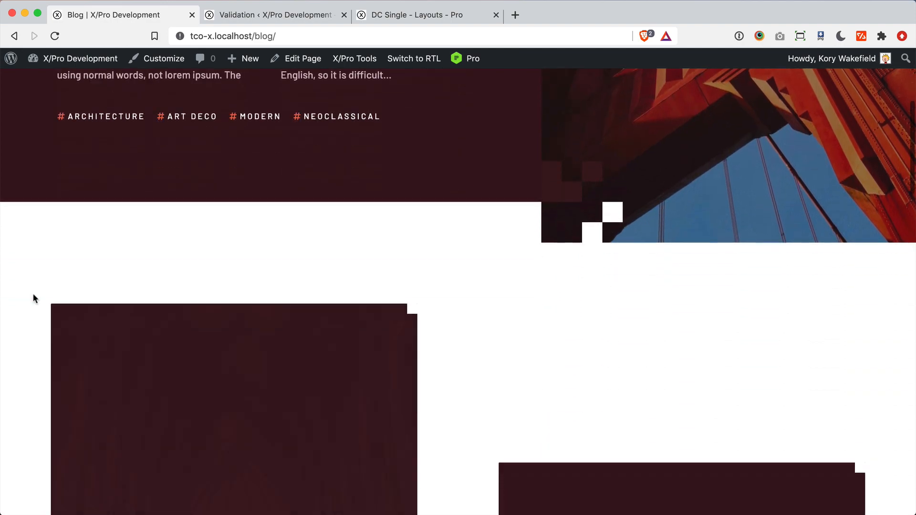
{"action": "scroll", "coordinate": [33, 298], "scroll_direction": "down", "scroll_amount": 2}
{"action": "scroll", "coordinate": [33, 299], "scroll_direction": "down", "scroll_amount": 4}
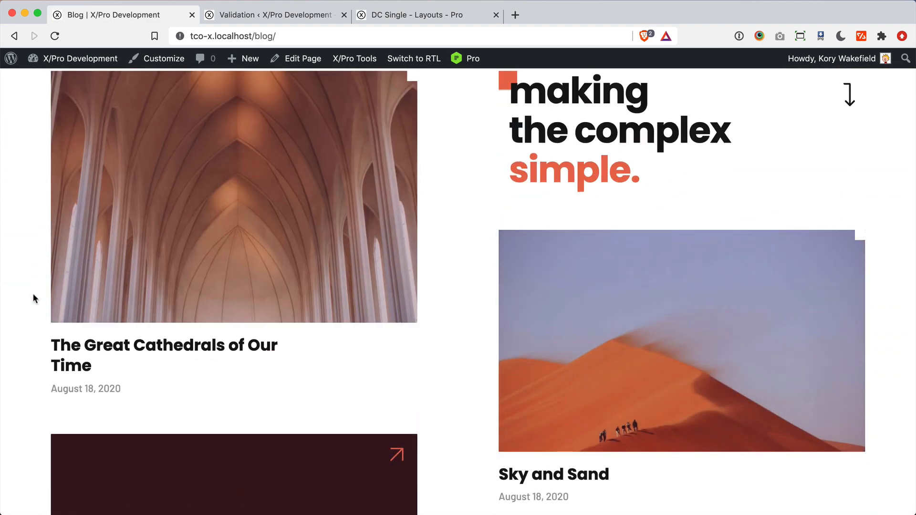
{"action": "scroll", "coordinate": [33, 299], "scroll_direction": "up", "scroll_amount": 1}
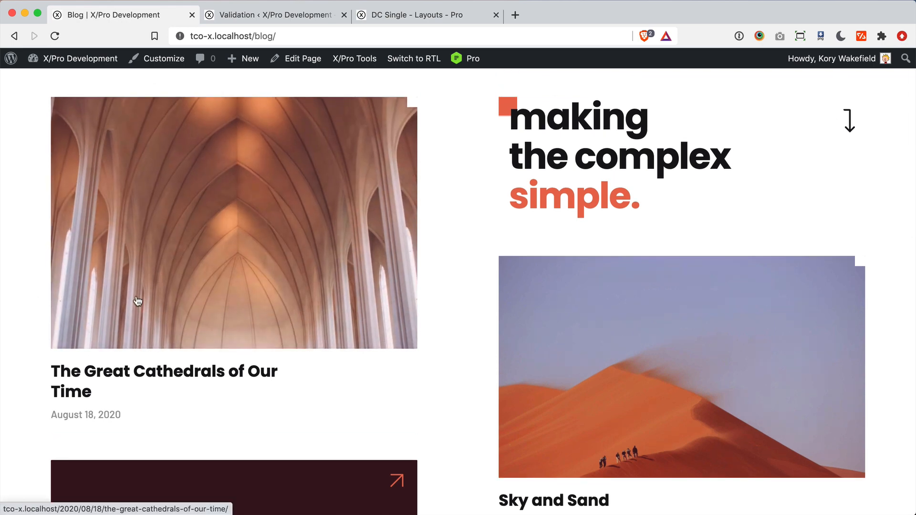
Step: Open the post "The Great Cathedrals of Our Time" and examine its header, featured image and body text
{"action": "left_click", "coordinate": [137, 301]}
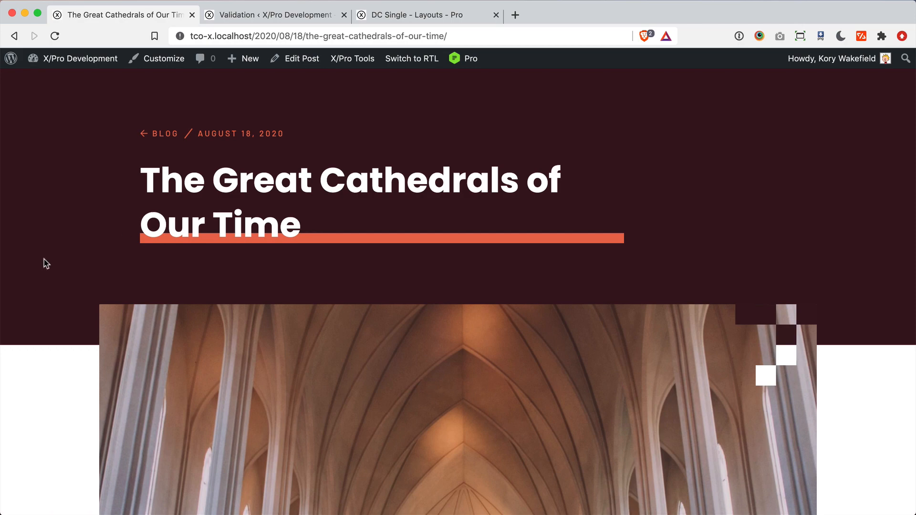
{"action": "scroll", "coordinate": [44, 259], "scroll_direction": "down", "scroll_amount": 3}
{"action": "scroll", "coordinate": [44, 260], "scroll_direction": "down", "scroll_amount": 5}
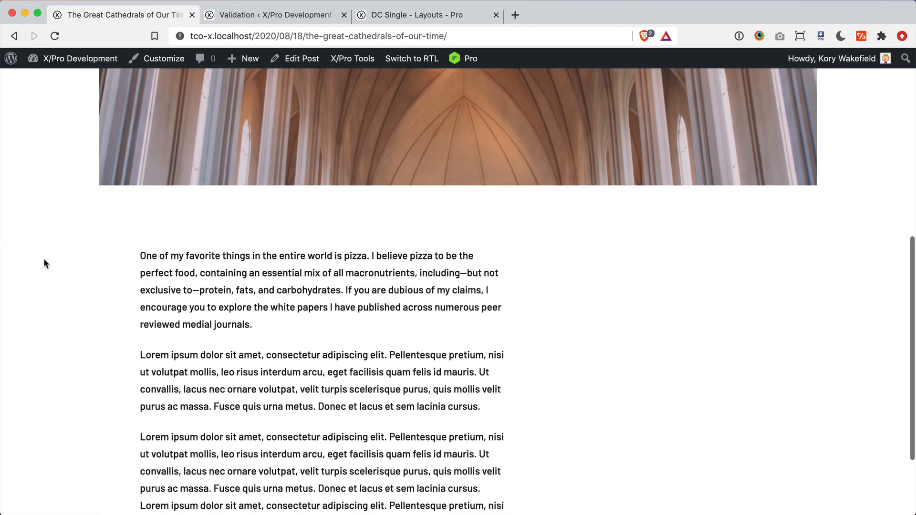
{"action": "scroll", "coordinate": [44, 260], "scroll_direction": "up", "scroll_amount": 8}
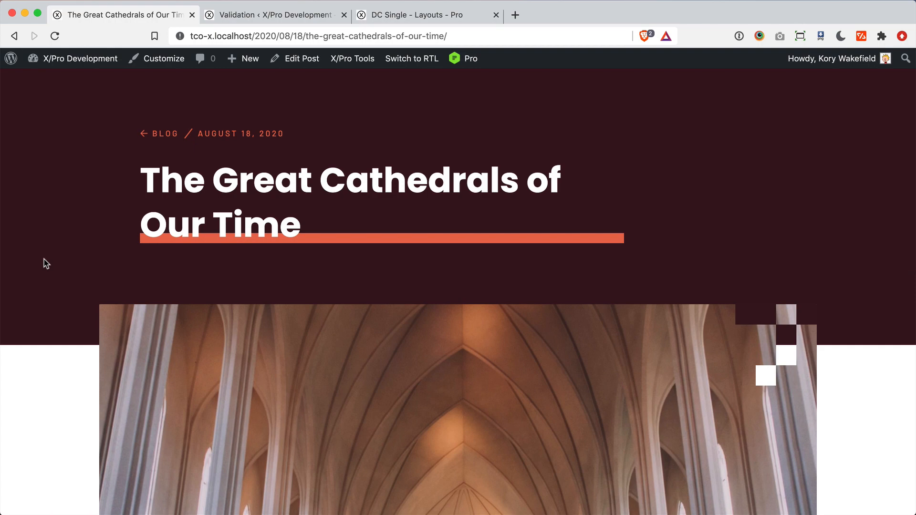
Step: Return to the blog index and open the "Sky and Sand" post to view its single layout
{"action": "left_click", "coordinate": [158, 137]}
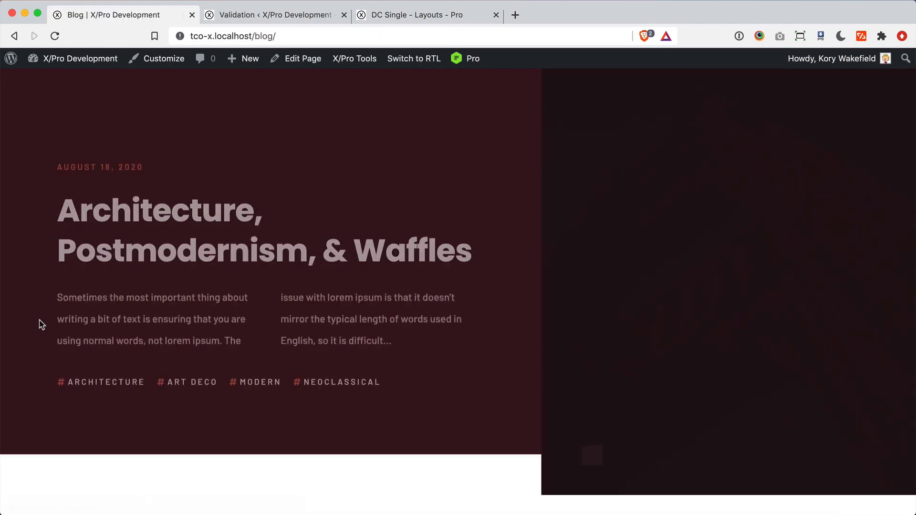
{"action": "scroll", "coordinate": [40, 322], "scroll_direction": "down", "scroll_amount": 10}
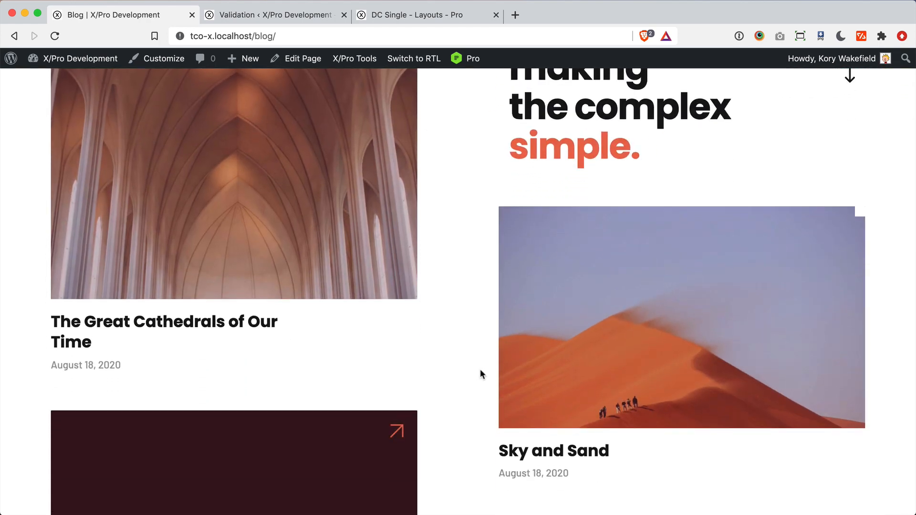
{"action": "left_click", "coordinate": [571, 348]}
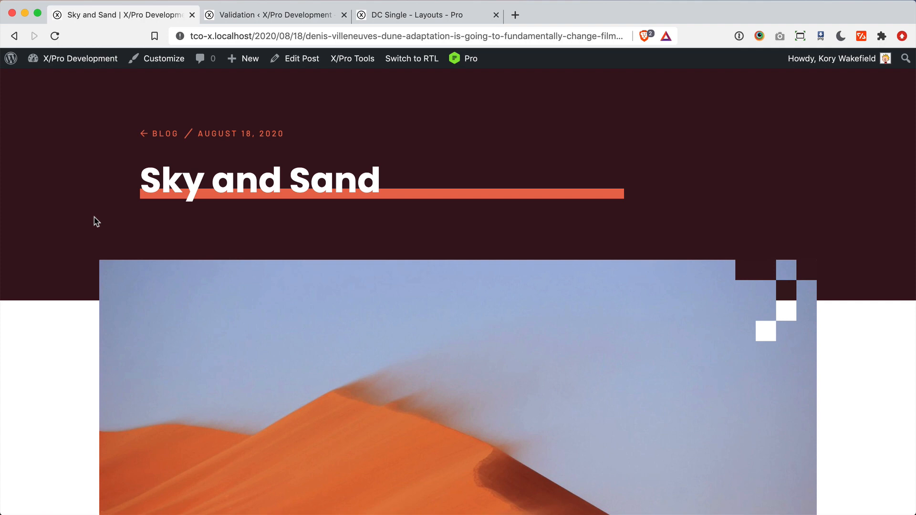
Step: Go back to the blog index, reopen "The Great Cathedrals of Our Time" and compare its layout through the body text
{"action": "key", "text": "super+bracketleft"}
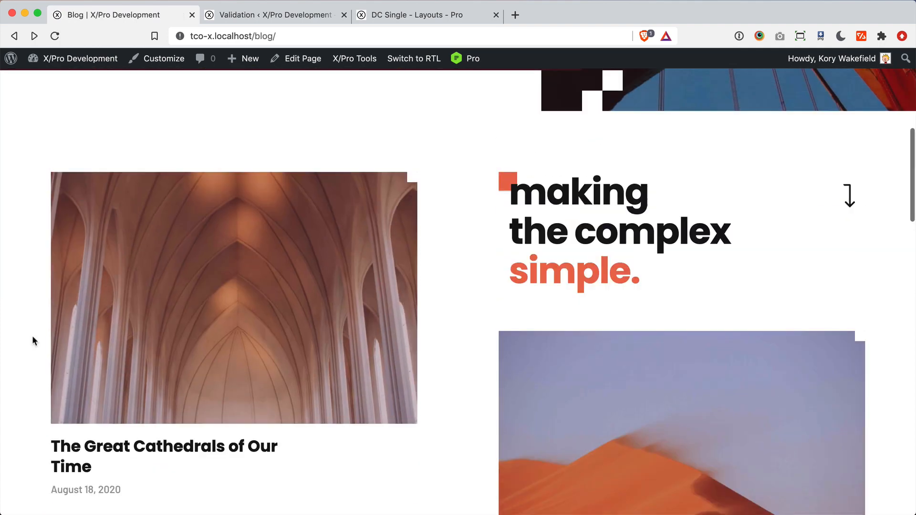
{"action": "left_click", "coordinate": [54, 306]}
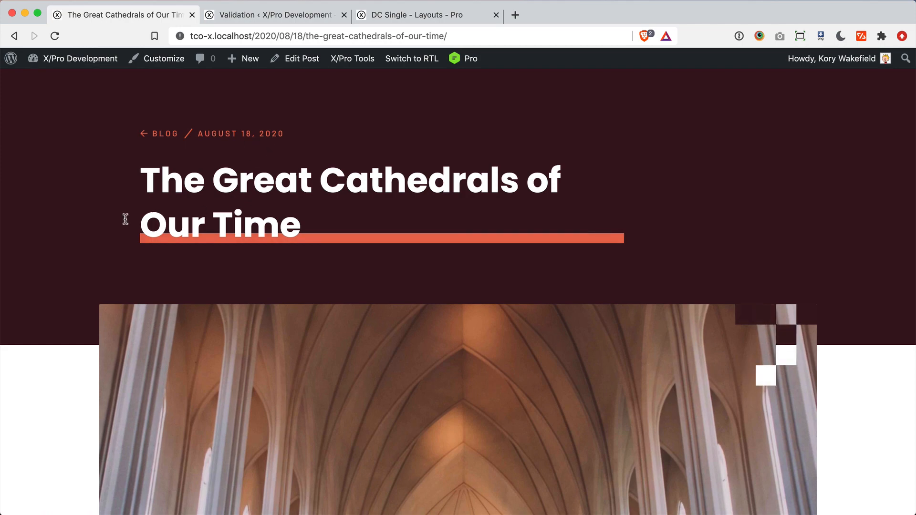
{"action": "scroll", "coordinate": [53, 235], "scroll_direction": "down", "scroll_amount": 3}
{"action": "scroll", "coordinate": [62, 312], "scroll_direction": "down", "scroll_amount": 5}
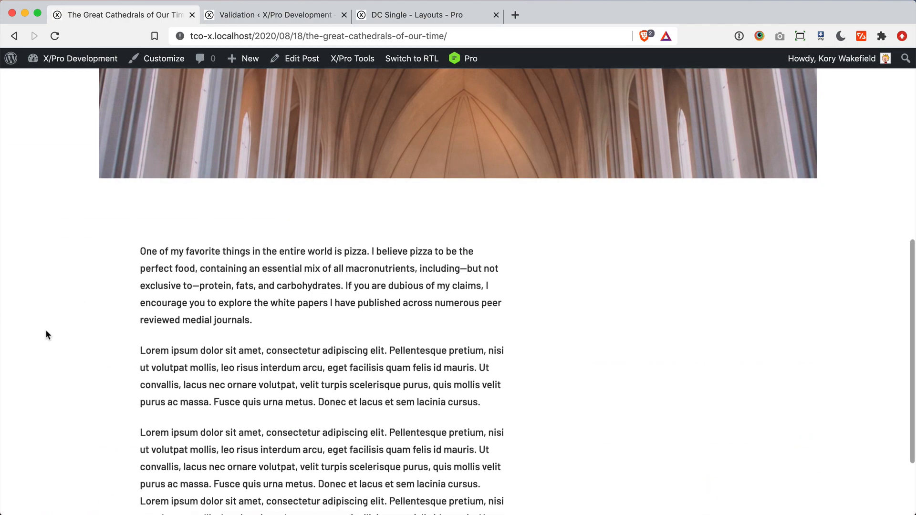
{"action": "scroll", "coordinate": [45, 333], "scroll_direction": "up", "scroll_amount": 8}
{"action": "scroll", "coordinate": [46, 331], "scroll_direction": "up", "scroll_amount": 1}
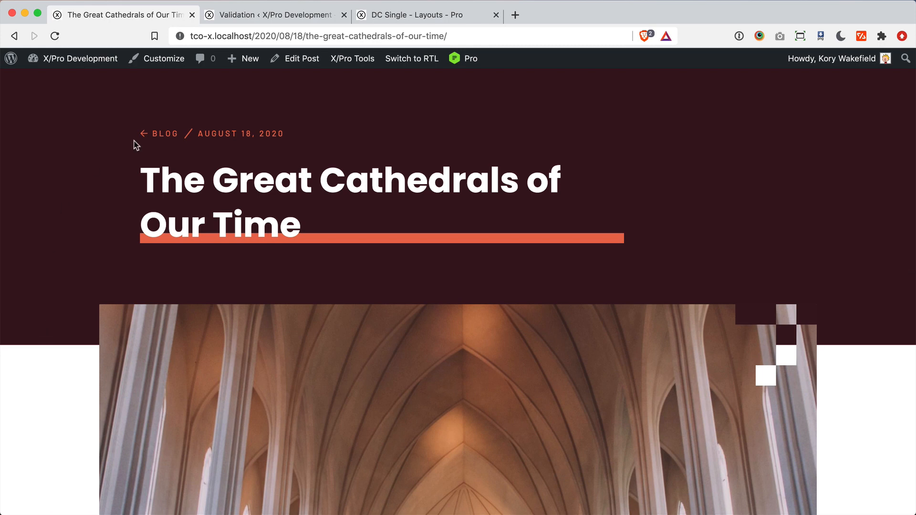
Step: Find the Layouts entry in the WordPress admin and bring up the DC Single layout in the builder
{"action": "mouse_move", "coordinate": [467, 65]}
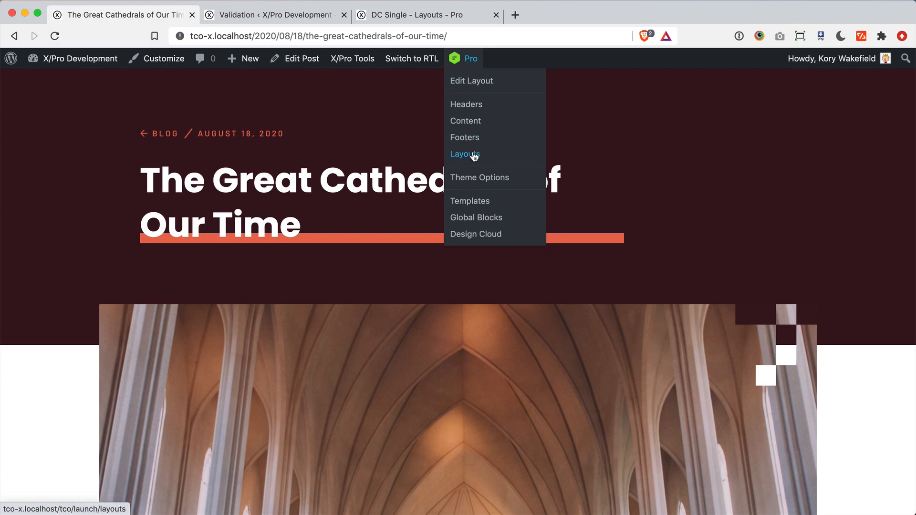
{"action": "left_click", "coordinate": [255, 15]}
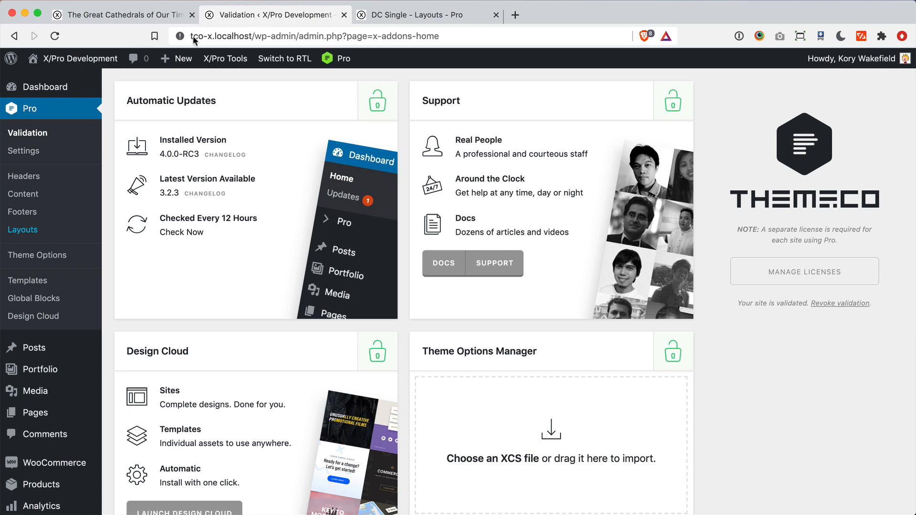
{"action": "left_click", "coordinate": [40, 233]}
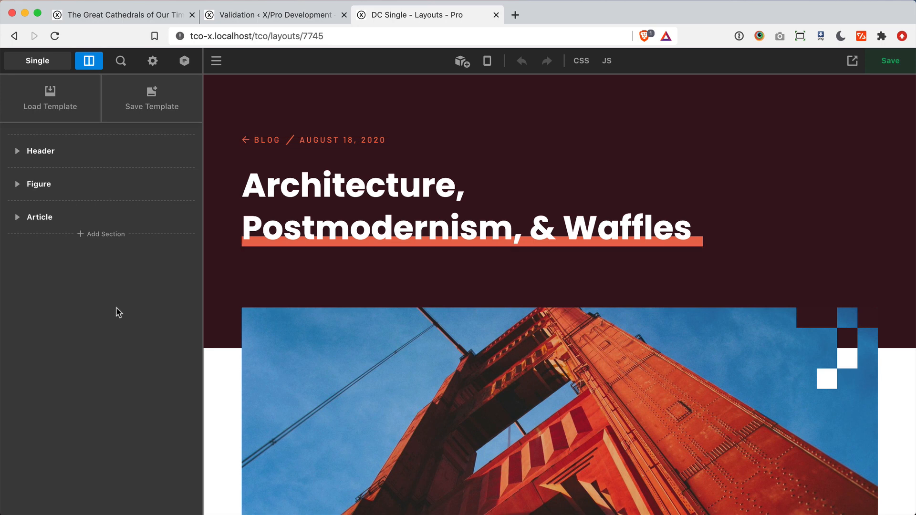
Step: Check the assignment conditions in the DC Single layout's settings, then close them
{"action": "left_click", "coordinate": [152, 61]}
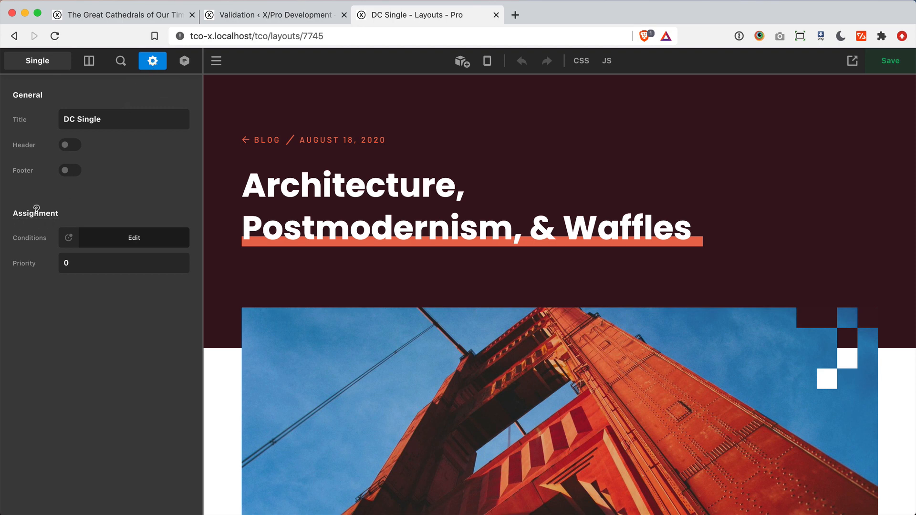
{"action": "left_click", "coordinate": [127, 236]}
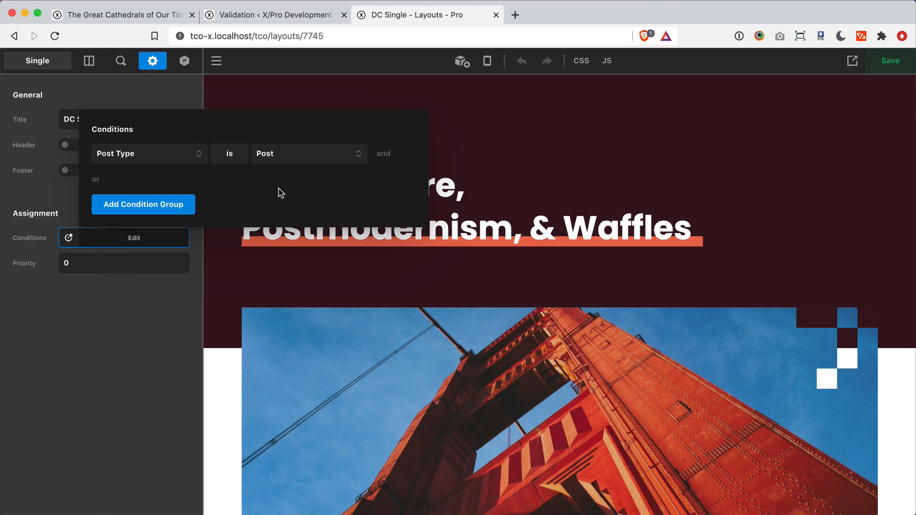
{"action": "left_click", "coordinate": [155, 339]}
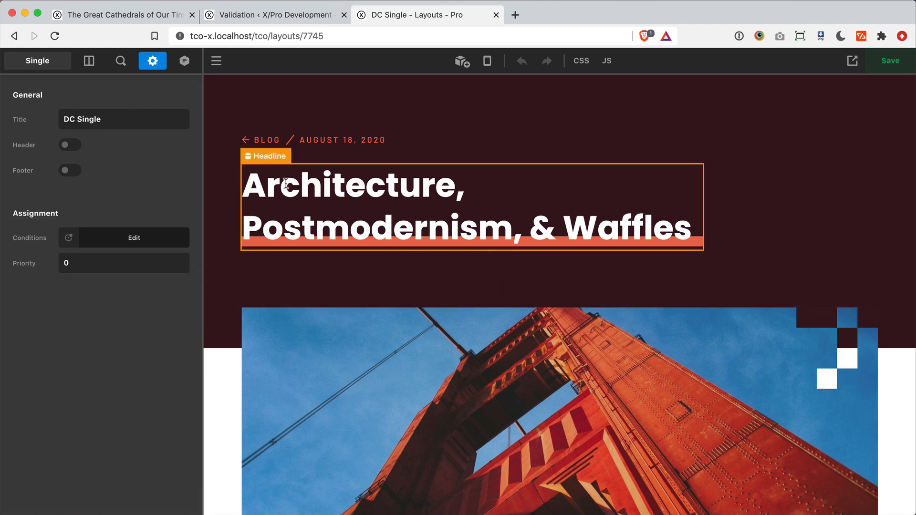
Step: Clear the Blog button's link URL and replace it with the global dynamic content Blog URL
{"action": "left_click", "coordinate": [256, 144]}
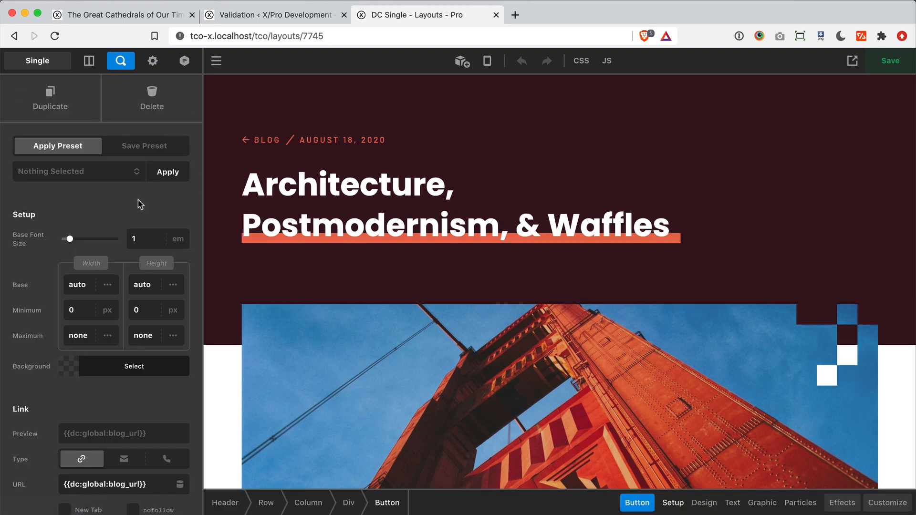
{"action": "scroll", "coordinate": [124, 370], "scroll_direction": "down", "scroll_amount": 5}
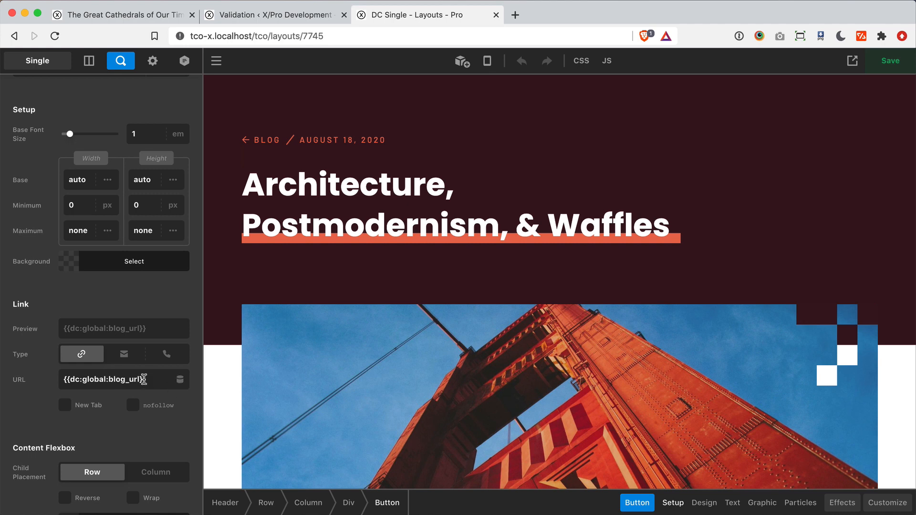
{"action": "triple_click", "coordinate": [142, 379]}
{"action": "key", "text": "BackSpace"}
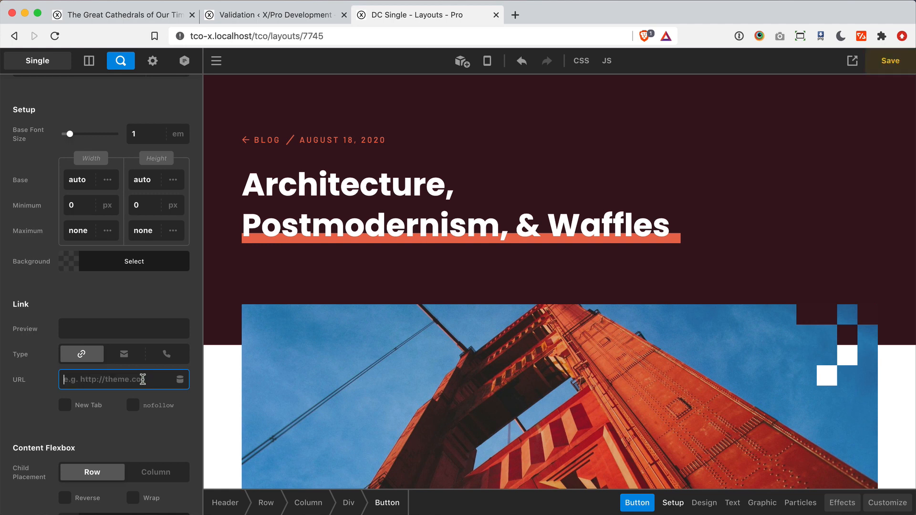
{"action": "left_click", "coordinate": [180, 380]}
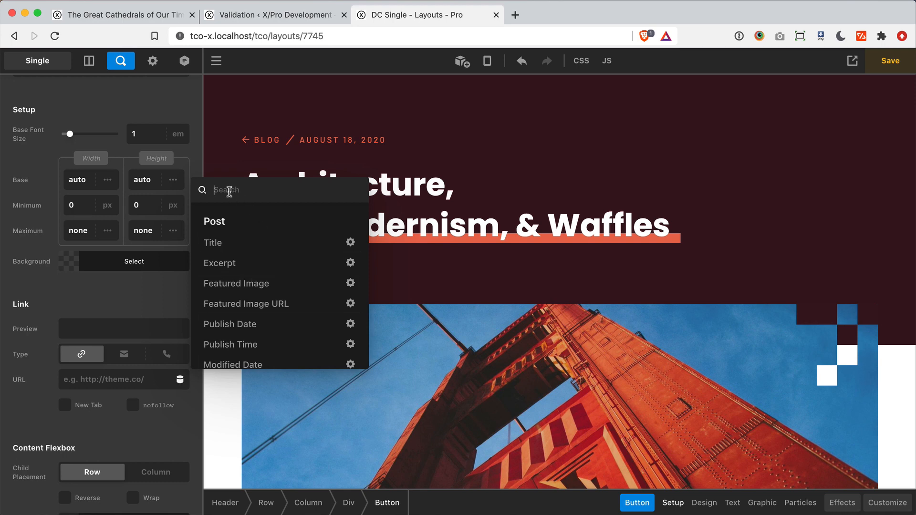
{"action": "type", "text": "blog url"}
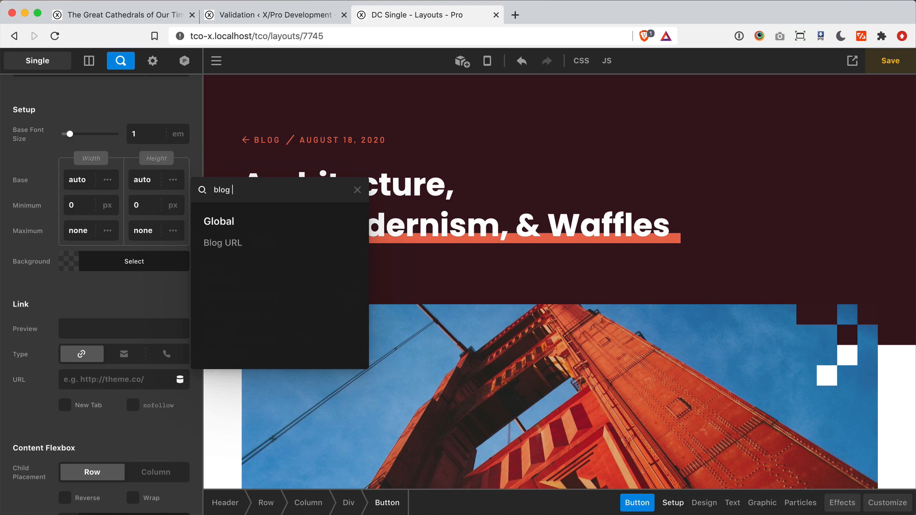
{"action": "left_click", "coordinate": [231, 246]}
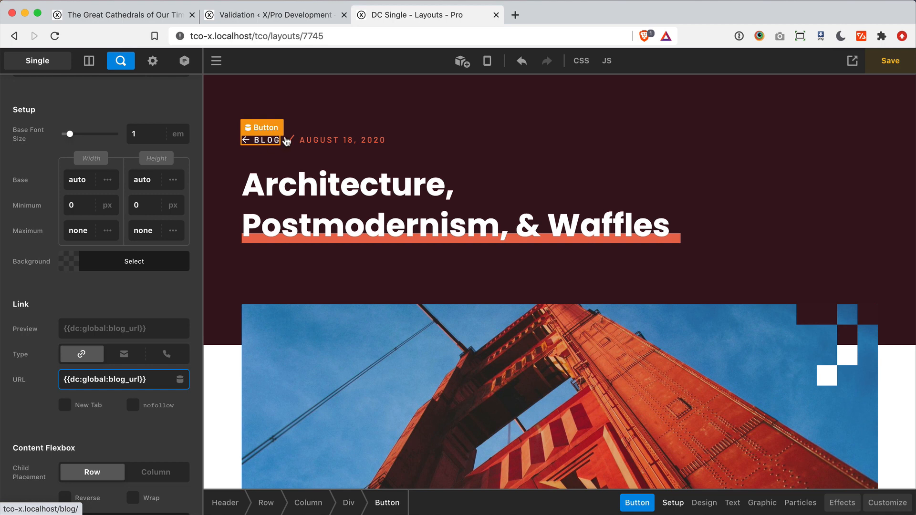
Step: Inspect the dynamic publish date content of the date text beside the Blog button, then close its editor
{"action": "left_click", "coordinate": [317, 140]}
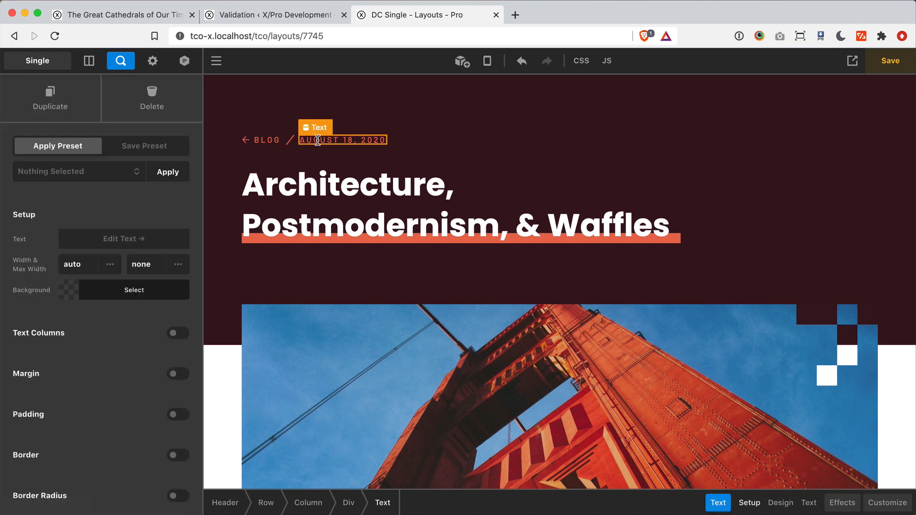
{"action": "left_click", "coordinate": [144, 239]}
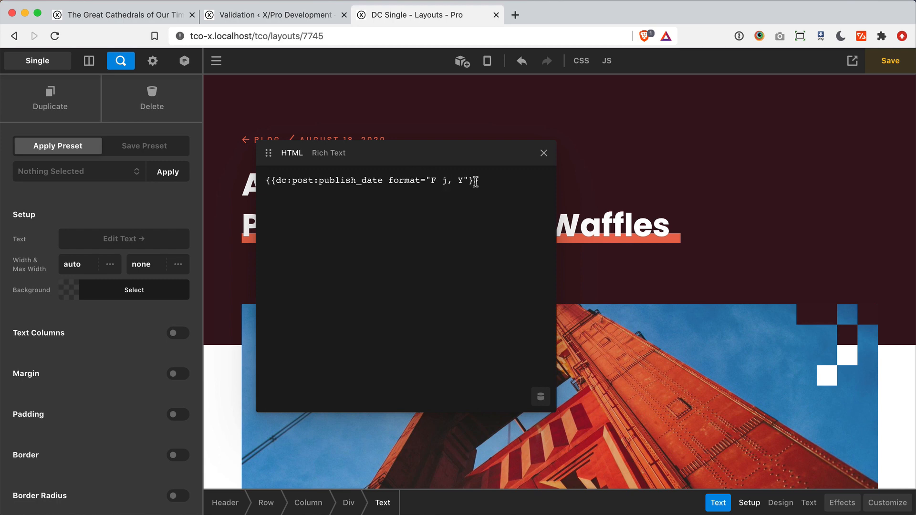
{"action": "left_click", "coordinate": [543, 153]}
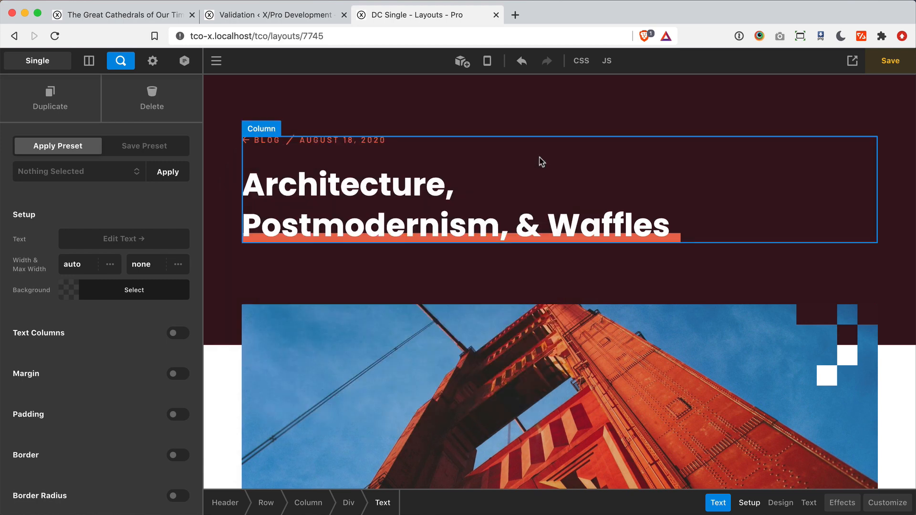
Step: Inspect the dynamic post title content of the headline in the header area, then close its text editor
{"action": "left_click", "coordinate": [367, 196]}
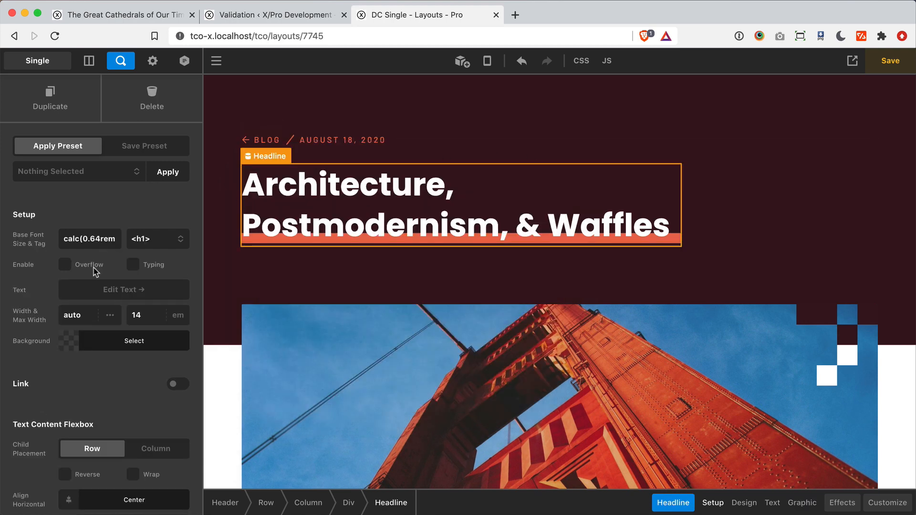
{"action": "left_click", "coordinate": [103, 290]}
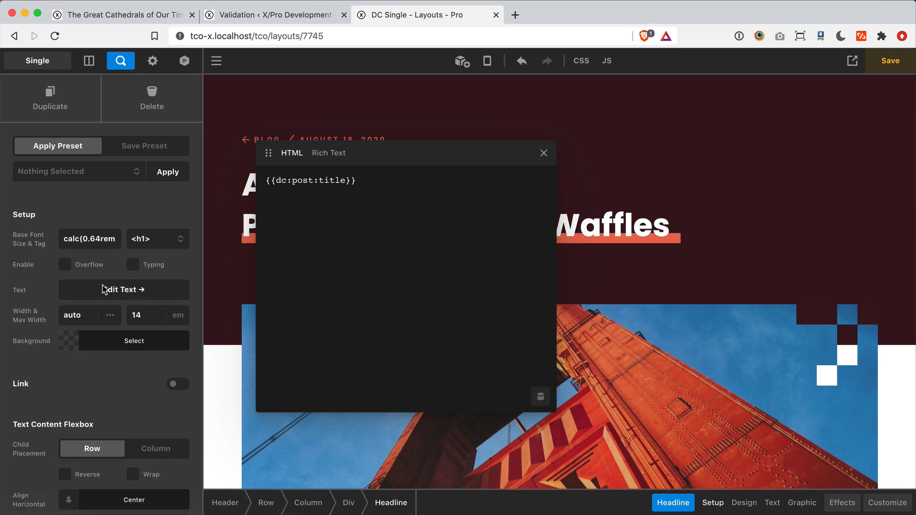
{"action": "left_click", "coordinate": [544, 153]}
Step: Select the featured image below the headline and inspect the dynamic content in its alt text
{"action": "scroll", "coordinate": [245, 157], "scroll_direction": "down", "scroll_amount": 4}
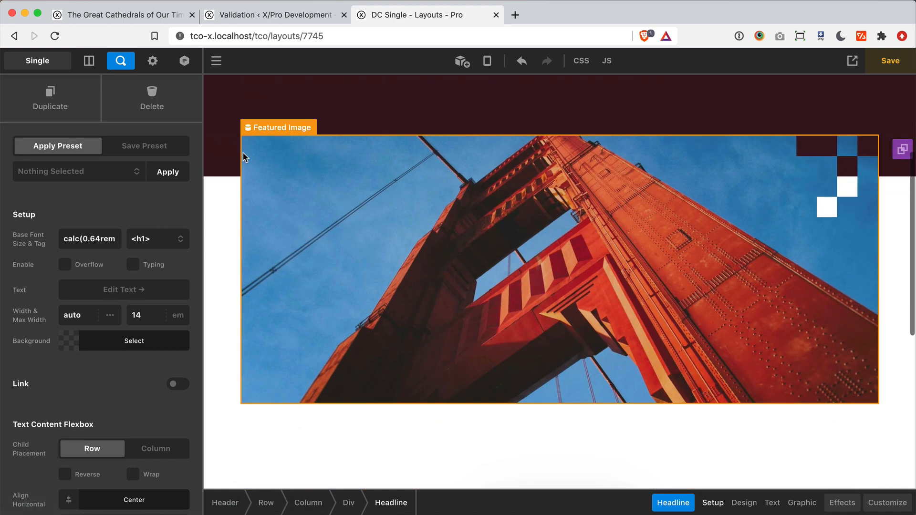
{"action": "left_click", "coordinate": [296, 257]}
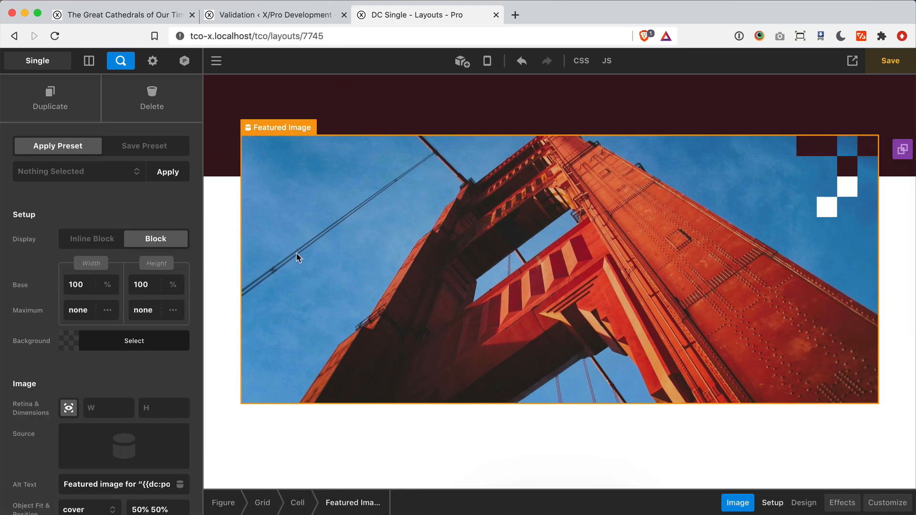
{"action": "scroll", "coordinate": [57, 403], "scroll_direction": "down", "scroll_amount": 3}
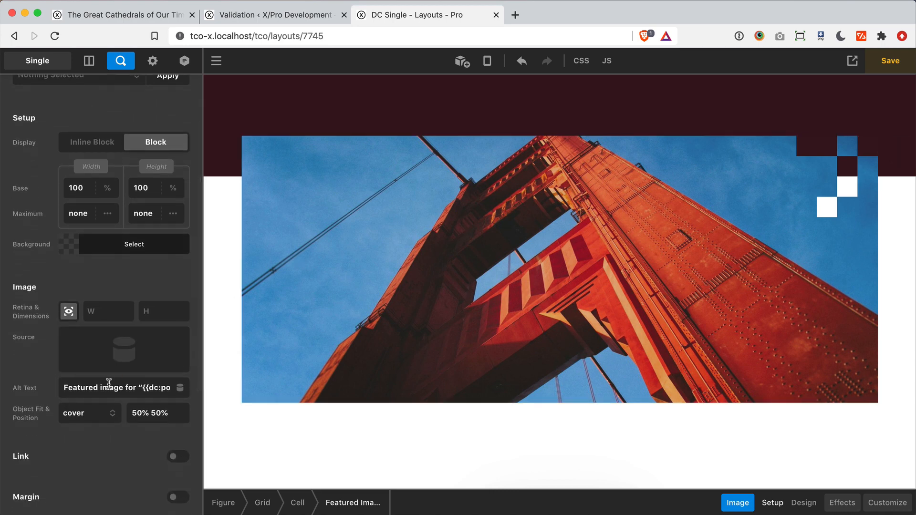
{"action": "left_click", "coordinate": [99, 388]}
{"action": "scroll", "coordinate": [129, 390], "scroll_direction": "left", "scroll_amount": 2}
Step: Clear the featured image's source and replace it with the post's Featured Image dynamic content
{"action": "left_click", "coordinate": [124, 350]}
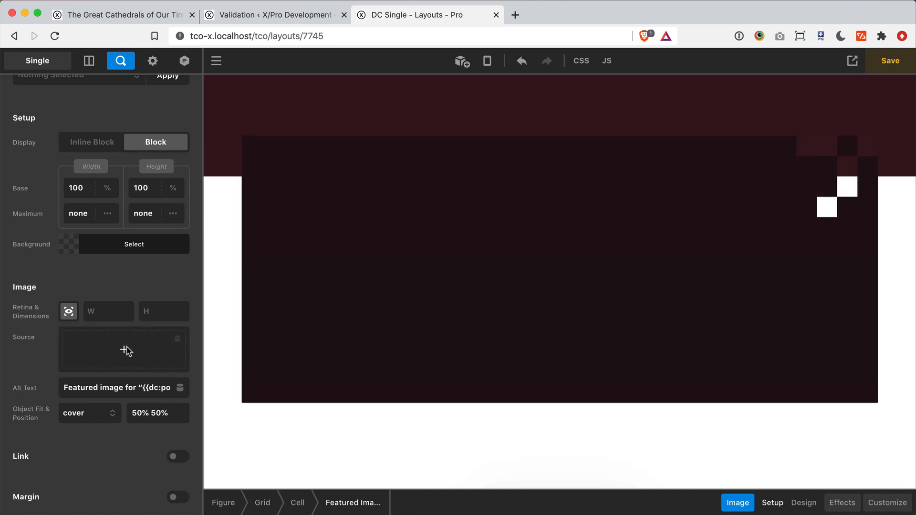
{"action": "left_click", "coordinate": [177, 340]}
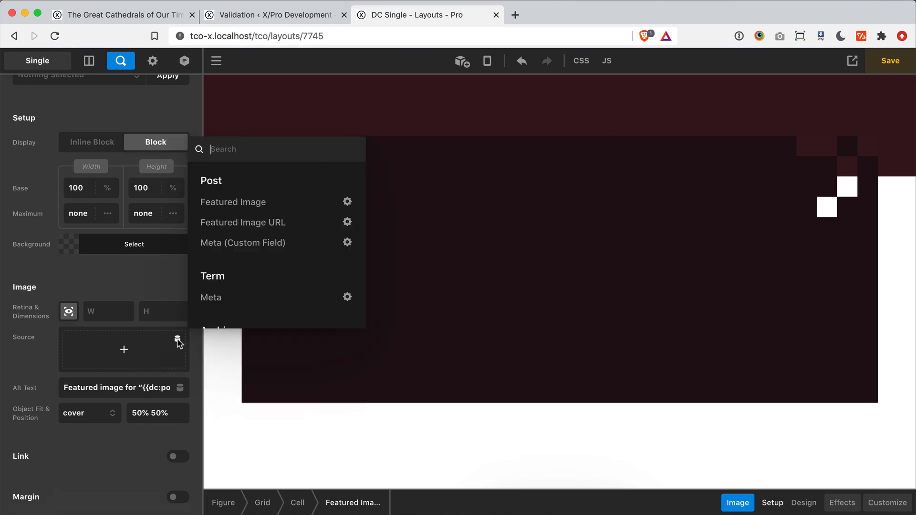
{"action": "left_click", "coordinate": [227, 203]}
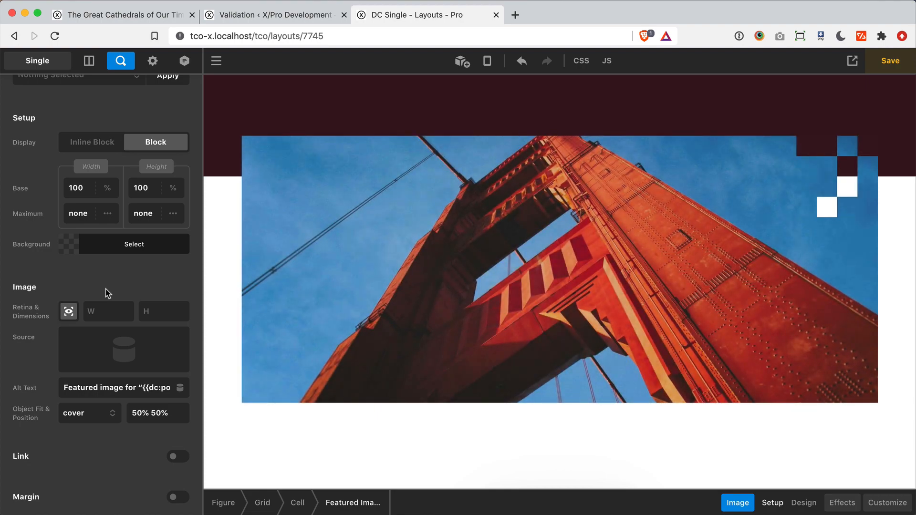
Step: Examine the article's The Content element and search the element library for "conten", then close the library
{"action": "scroll", "coordinate": [223, 273], "scroll_direction": "down", "scroll_amount": 5}
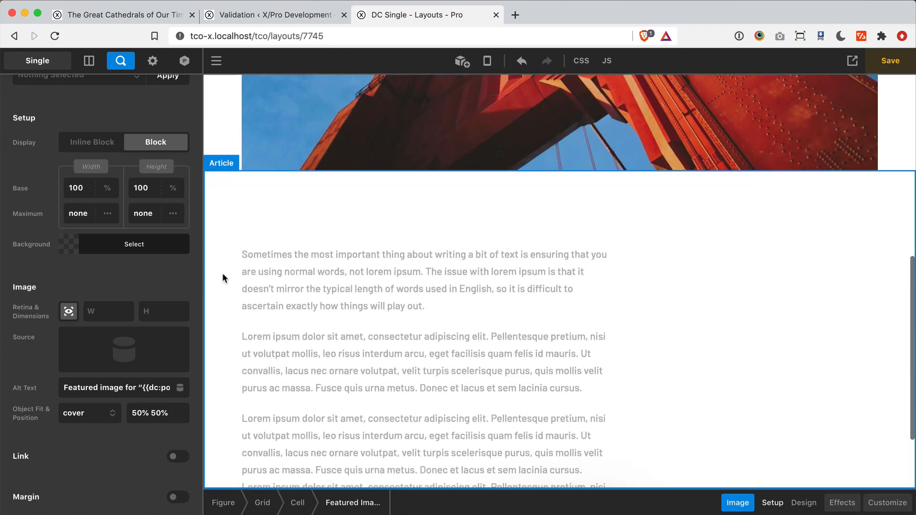
{"action": "scroll", "coordinate": [391, 355], "scroll_direction": "down", "scroll_amount": 2}
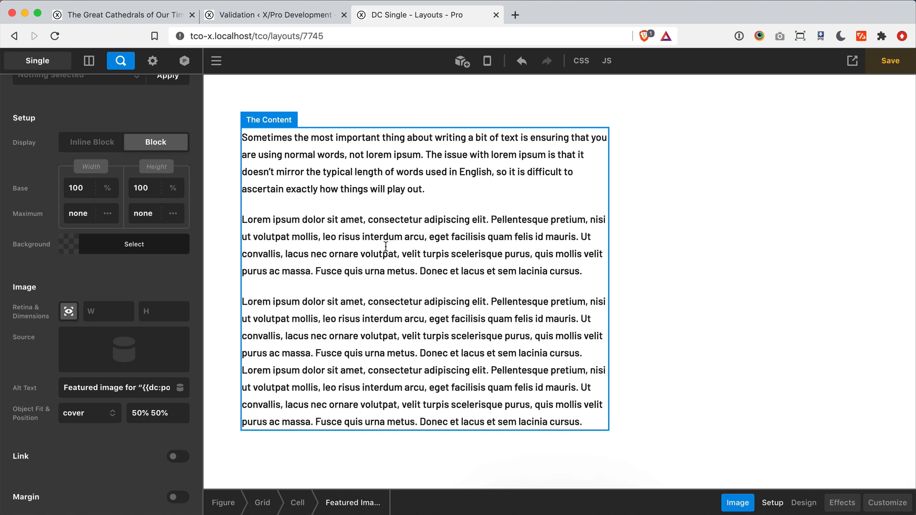
{"action": "scroll", "coordinate": [386, 246], "scroll_direction": "up", "scroll_amount": 1}
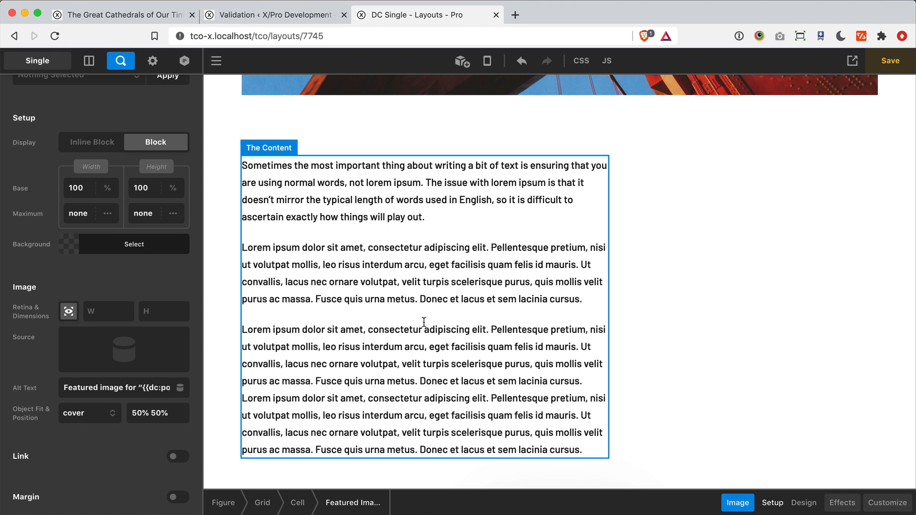
{"action": "key", "text": "super+e"}
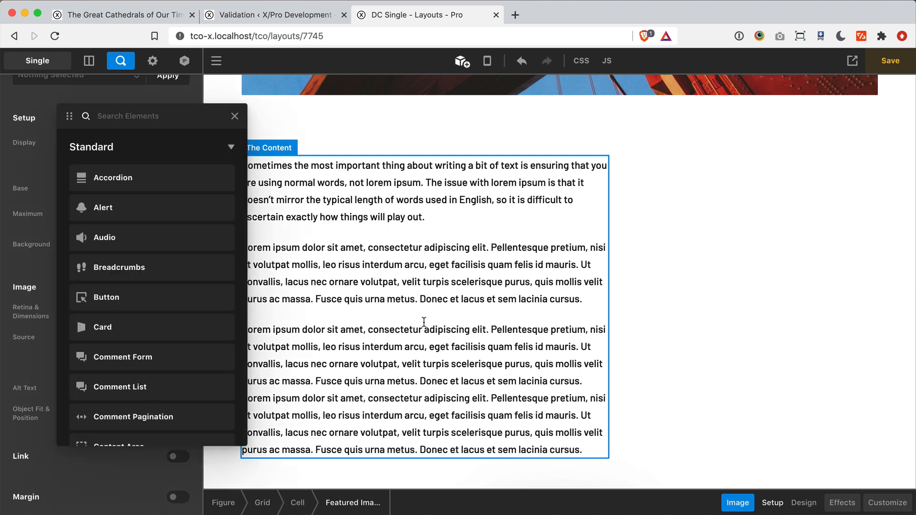
{"action": "type", "text": "conten"}
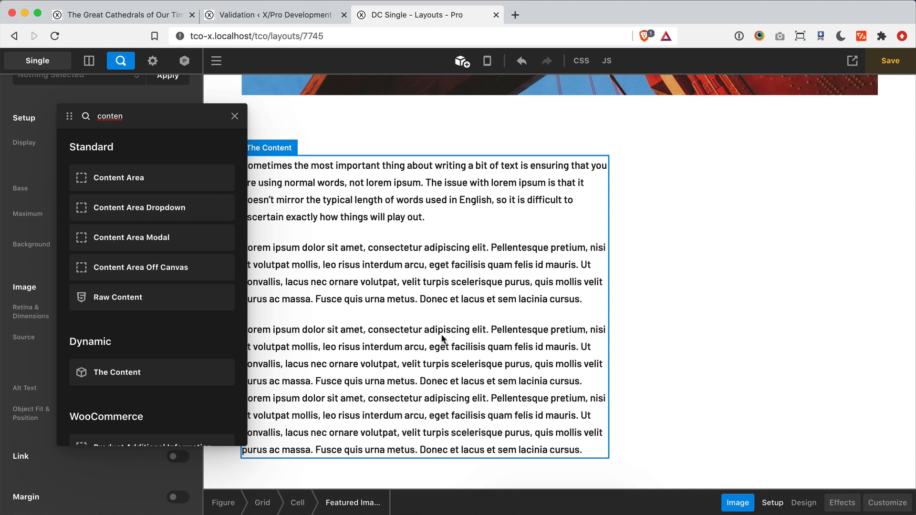
{"action": "left_click", "coordinate": [235, 116]}
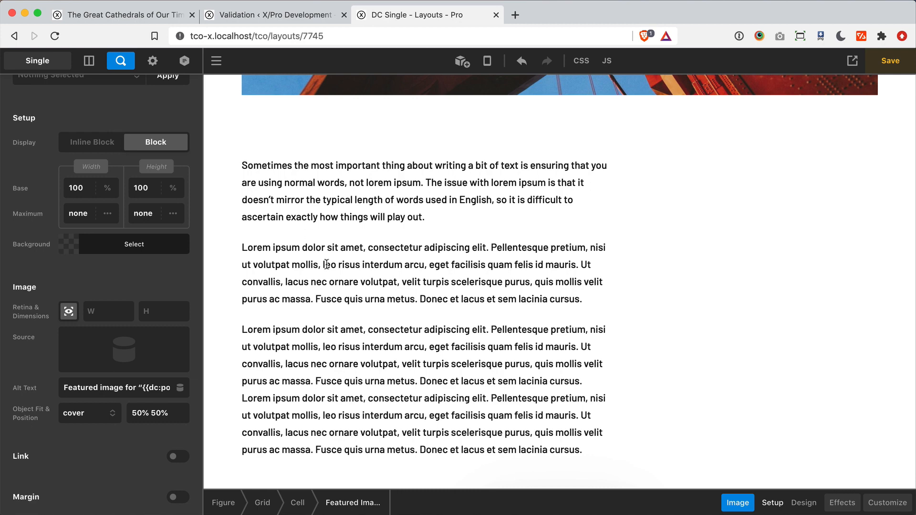
Step: Create a new layout titled "My Post" with the type Single
{"action": "scroll", "coordinate": [326, 265], "scroll_direction": "up", "scroll_amount": 10}
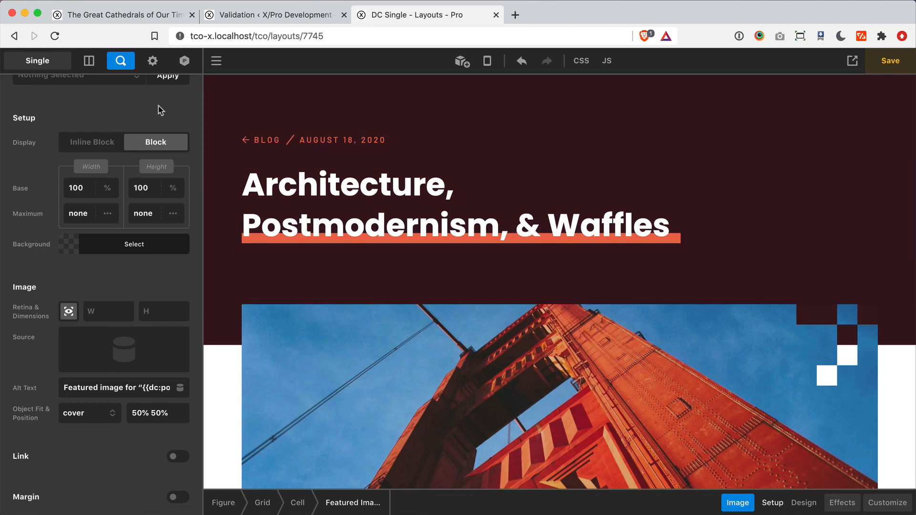
{"action": "scroll", "coordinate": [160, 111], "scroll_direction": "up", "scroll_amount": 3}
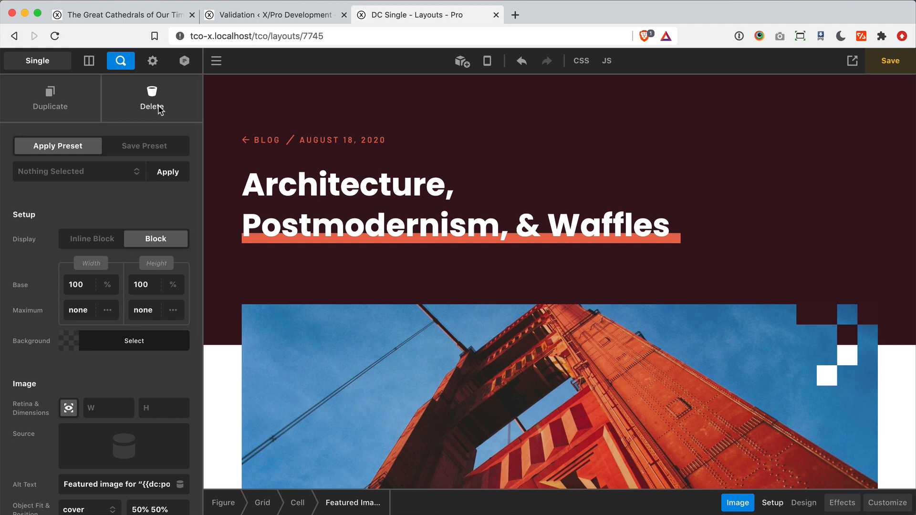
{"action": "left_click", "coordinate": [219, 61]}
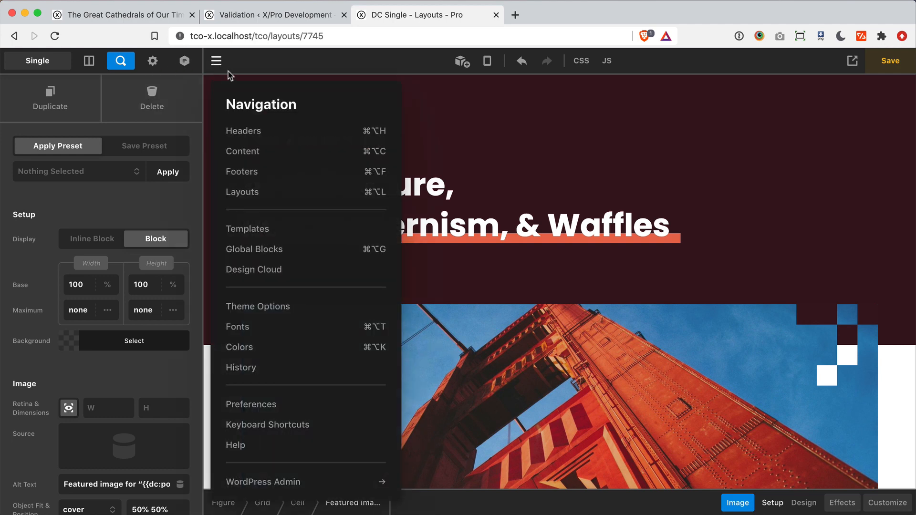
{"action": "left_click", "coordinate": [281, 196]}
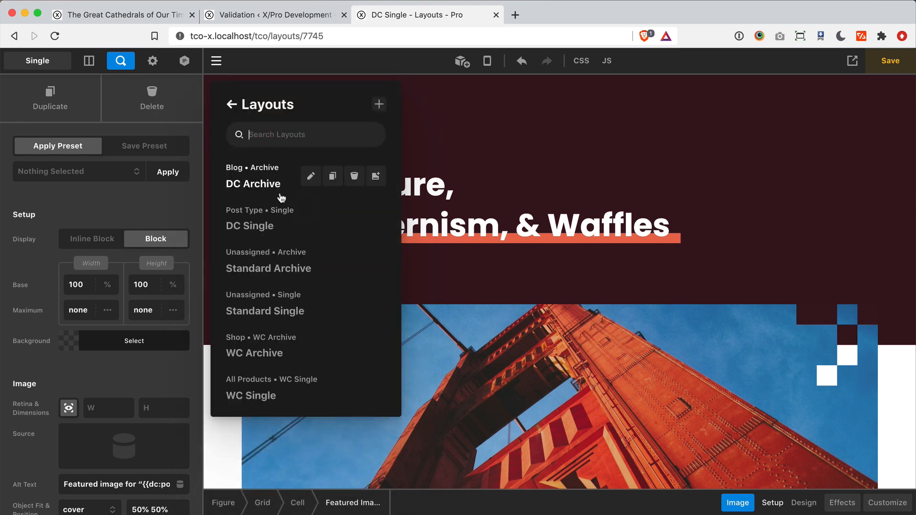
{"action": "left_click", "coordinate": [378, 106]}
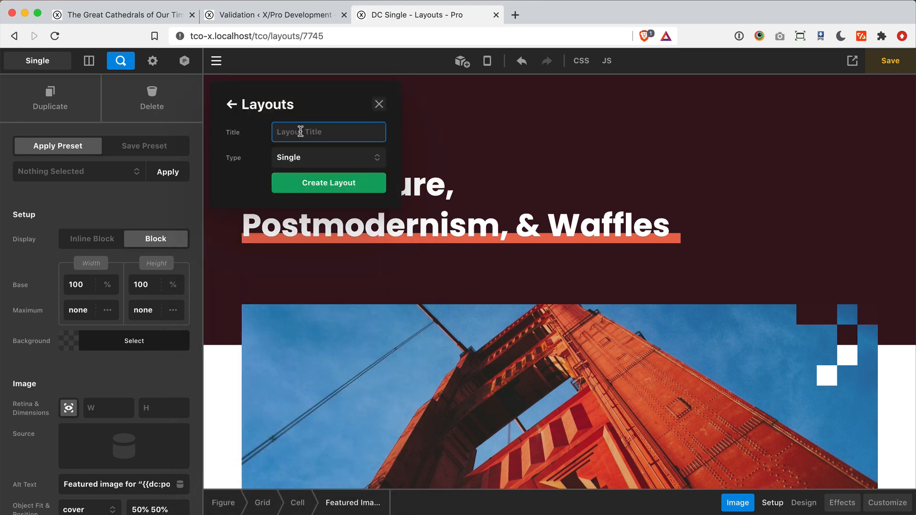
{"action": "type", "text": "My Post"}
{"action": "left_click", "coordinate": [310, 164]}
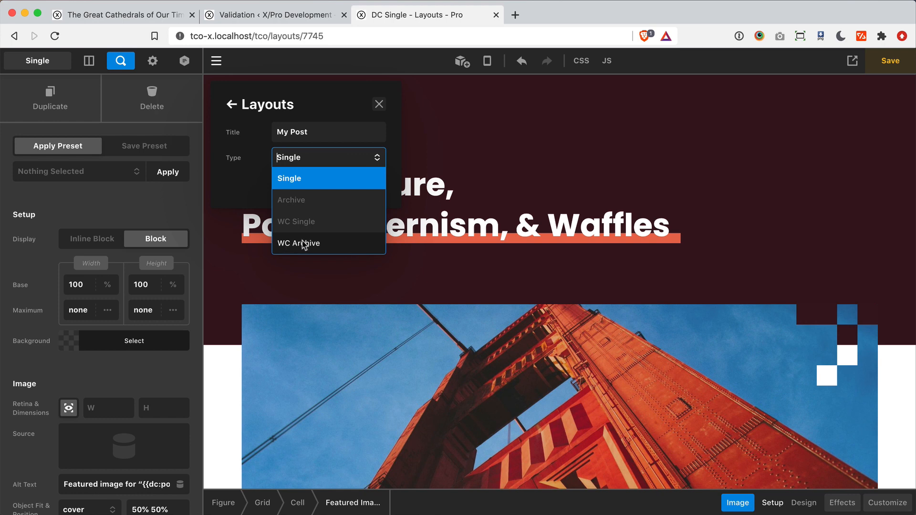
{"action": "left_click", "coordinate": [313, 177]}
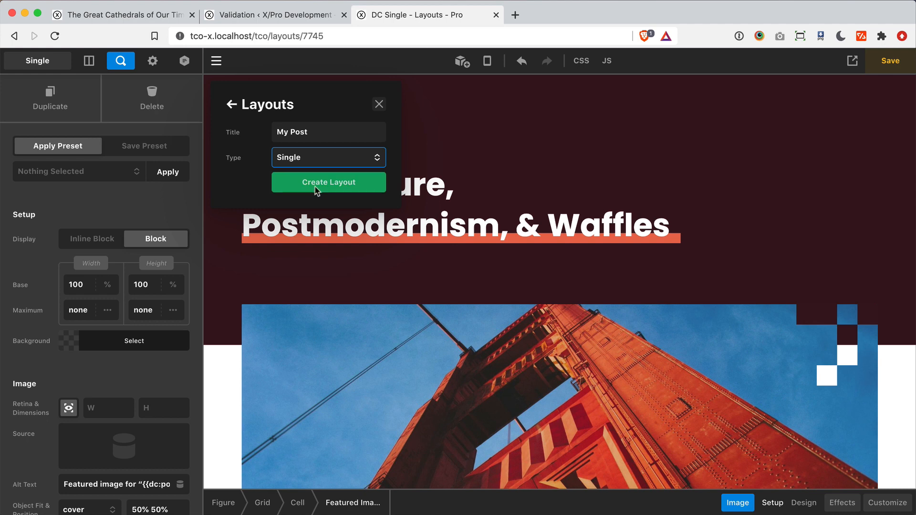
{"action": "left_click", "coordinate": [314, 190]}
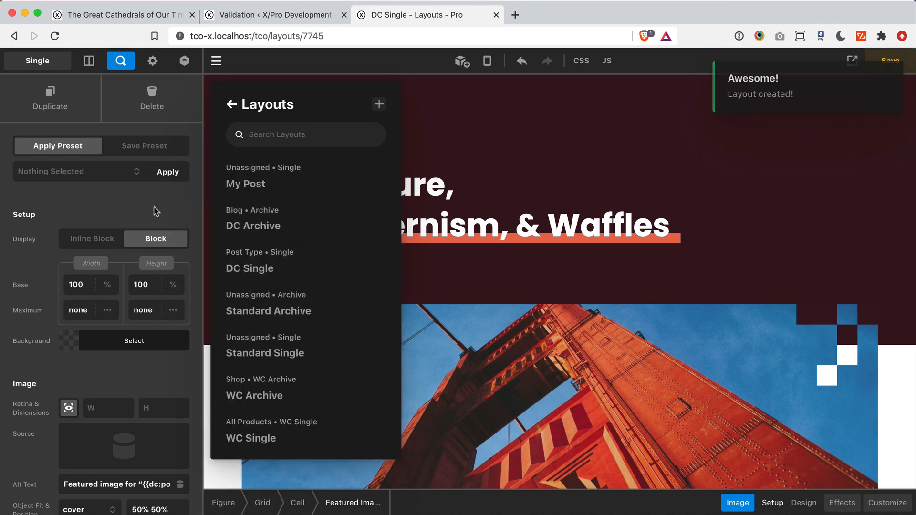
Step: Bring up the My Post layout for editing, saving the pending changes to the DC Single layout
{"action": "mouse_move", "coordinate": [288, 190]}
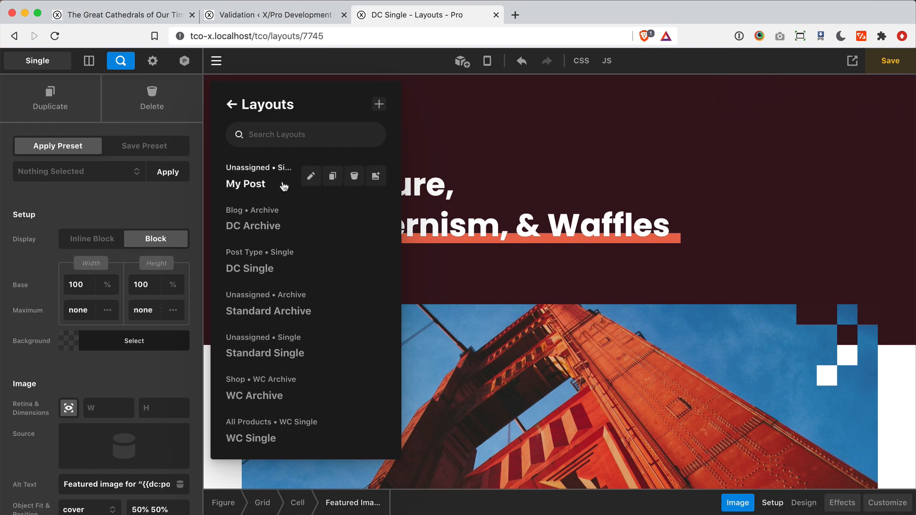
{"action": "left_click", "coordinate": [311, 179]}
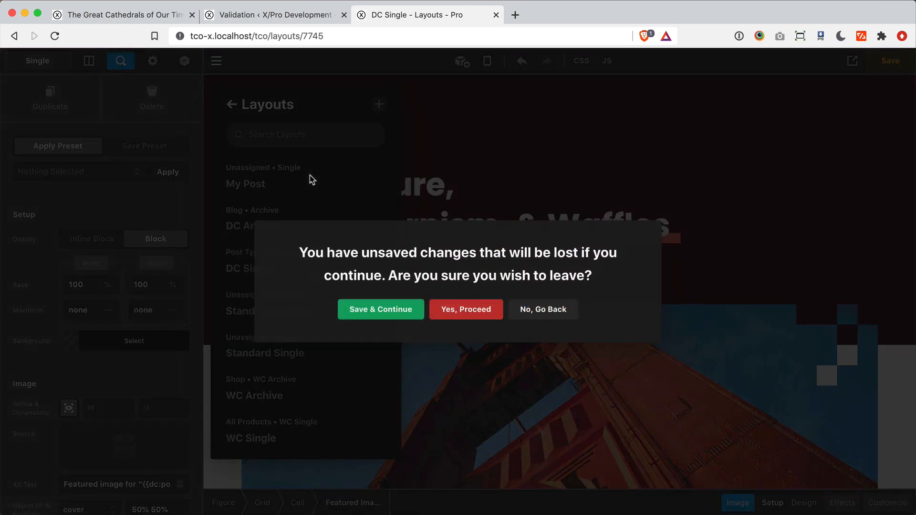
{"action": "left_click", "coordinate": [402, 312]}
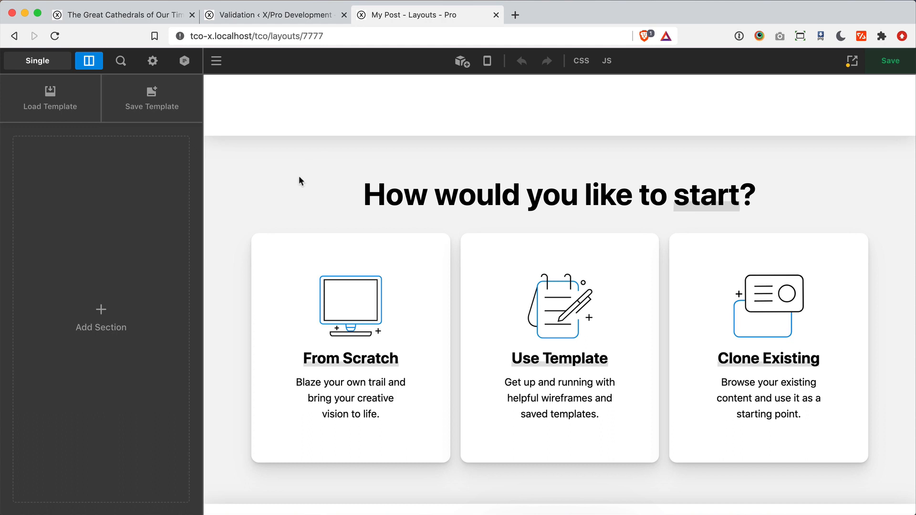
Step: Add a blank section to the My Post layout, then delete it
{"action": "left_click", "coordinate": [130, 327]}
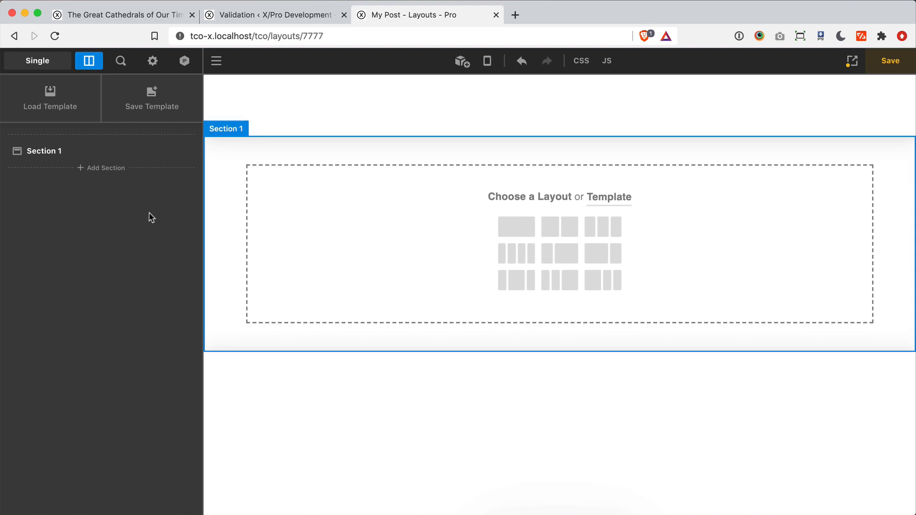
{"action": "left_click", "coordinate": [183, 150]}
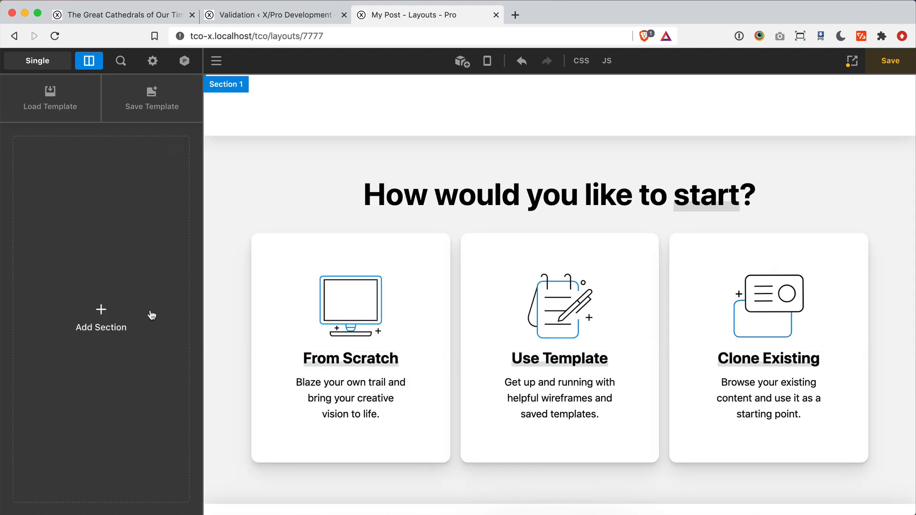
Step: Browse the starter templates and build the My Post layout from the Overlap Landmark 1 template
{"action": "left_click", "coordinate": [561, 325]}
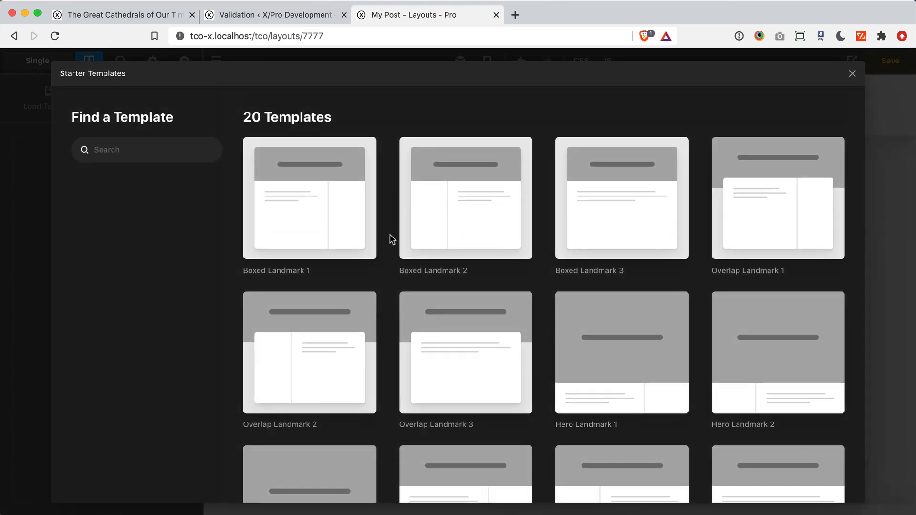
{"action": "scroll", "coordinate": [391, 238], "scroll_direction": "down", "scroll_amount": 1}
{"action": "scroll", "coordinate": [391, 239], "scroll_direction": "down", "scroll_amount": 8}
{"action": "scroll", "coordinate": [392, 239], "scroll_direction": "up", "scroll_amount": 9}
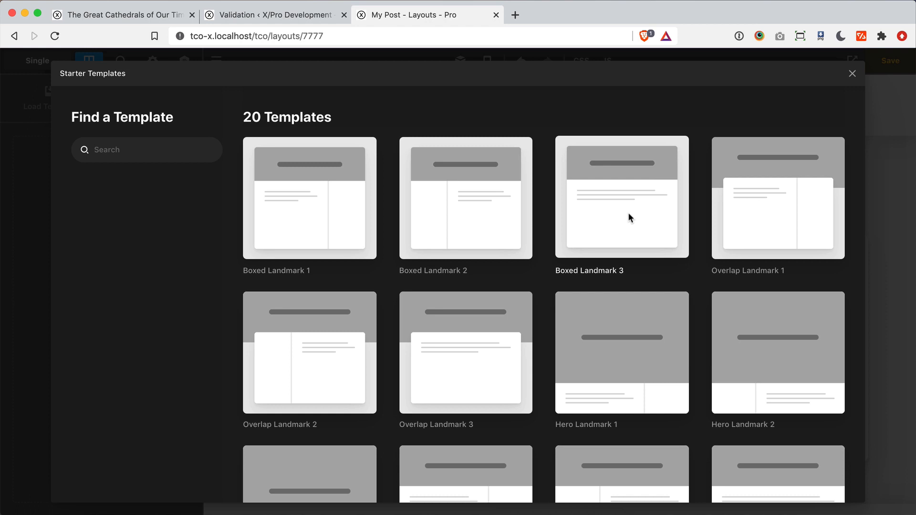
{"action": "left_click", "coordinate": [784, 215]}
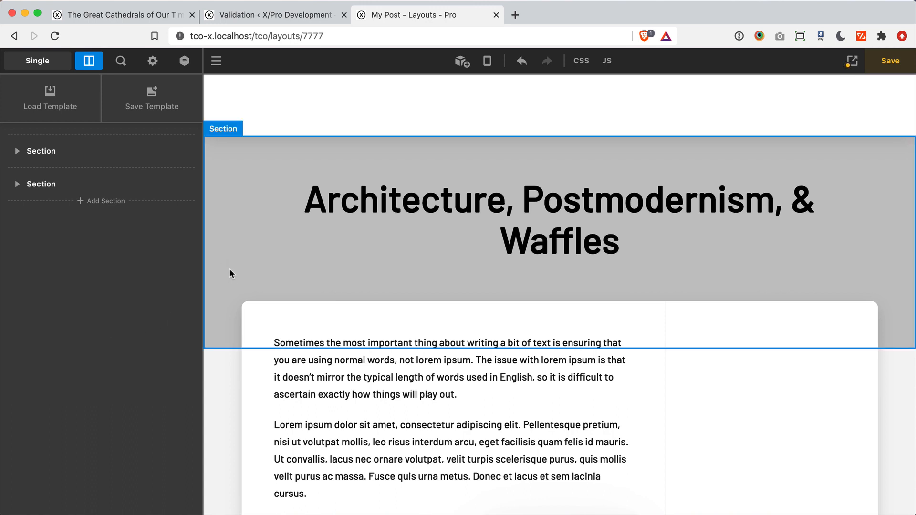
Step: Inspect the dynamic content in the template headline's text, then close its editor
{"action": "left_click", "coordinate": [539, 225]}
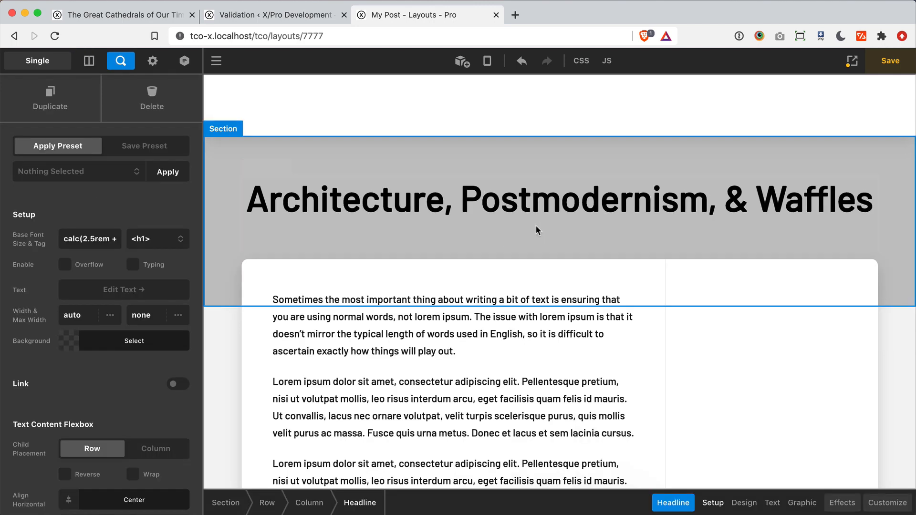
{"action": "left_click", "coordinate": [121, 289]}
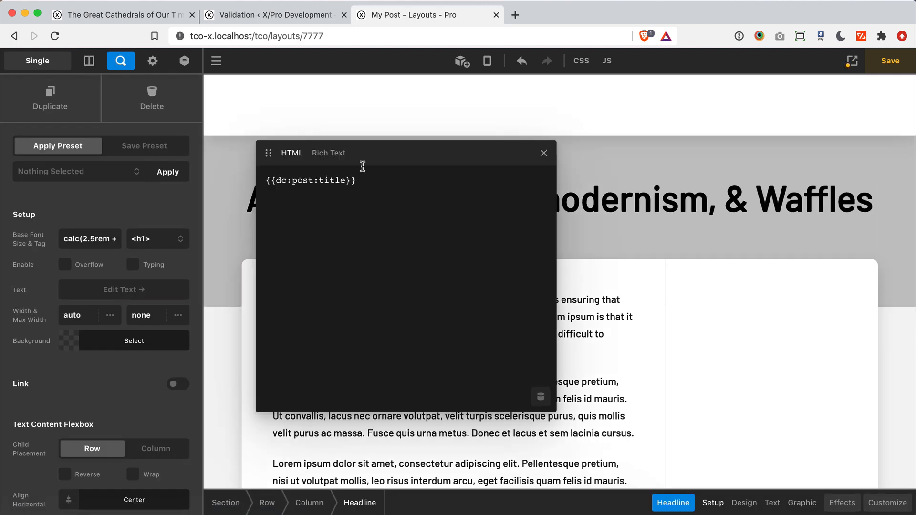
{"action": "left_click", "coordinate": [543, 153]}
Step: Expand the second section, its row and its second column in the layout outline to examine their elements
{"action": "scroll", "coordinate": [544, 150], "scroll_direction": "down", "scroll_amount": 5}
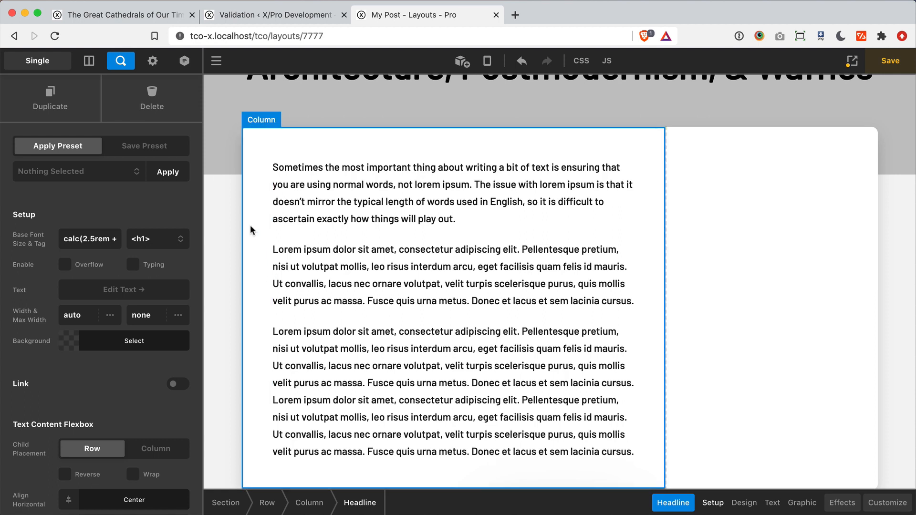
{"action": "left_click", "coordinate": [89, 60]}
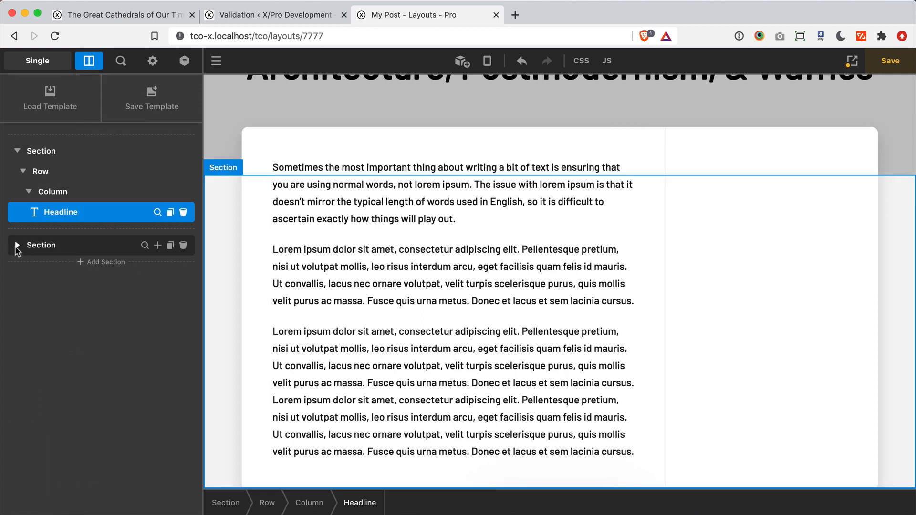
{"action": "left_click", "coordinate": [17, 245]}
{"action": "left_click", "coordinate": [23, 266]}
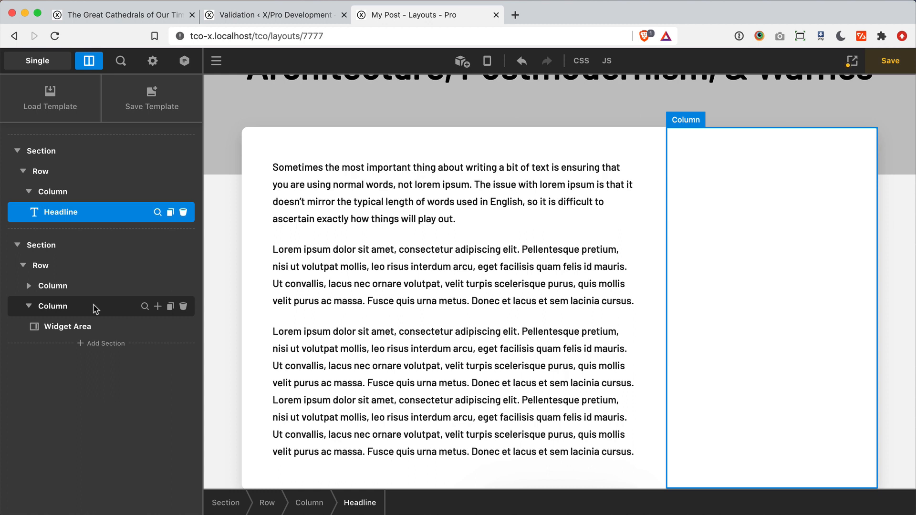
Step: Review the My Post layout's general and assignment settings, including its empty conditions, then return to the layout outline
{"action": "scroll", "coordinate": [331, 194], "scroll_direction": "up", "scroll_amount": 3}
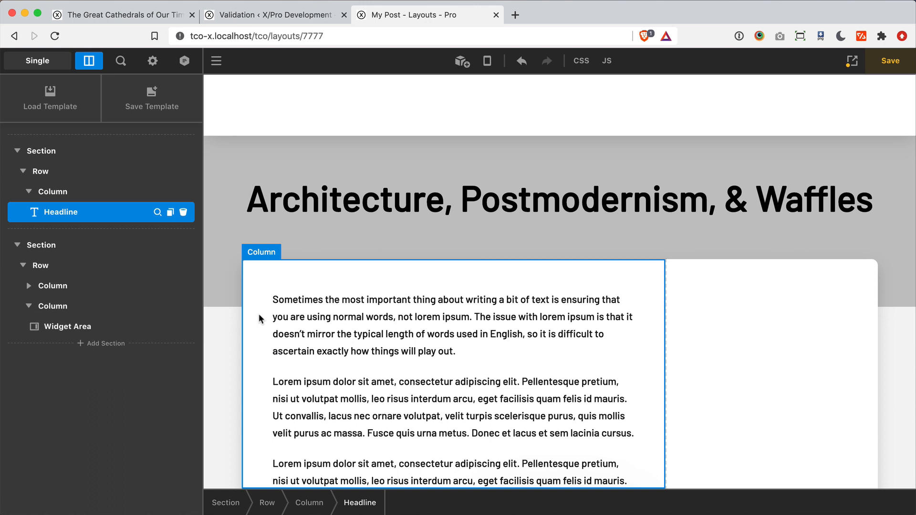
{"action": "left_click", "coordinate": [153, 62]}
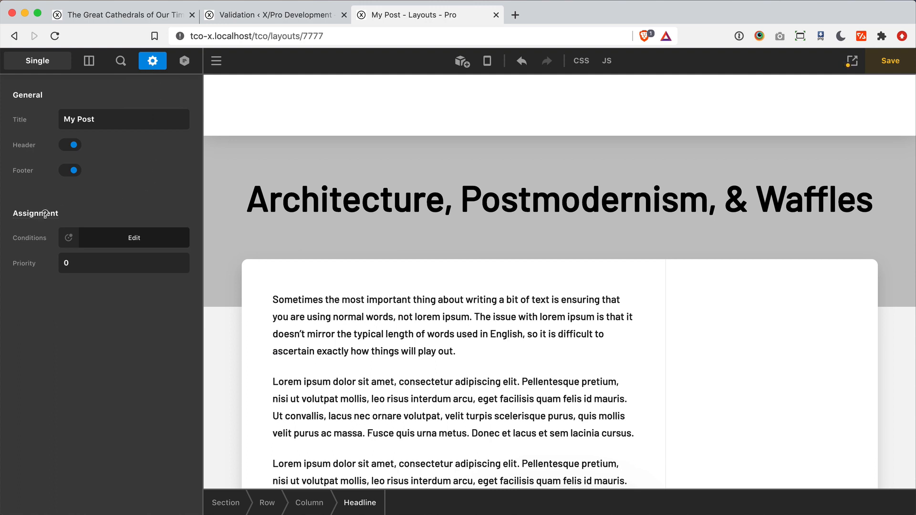
{"action": "left_click", "coordinate": [134, 238]}
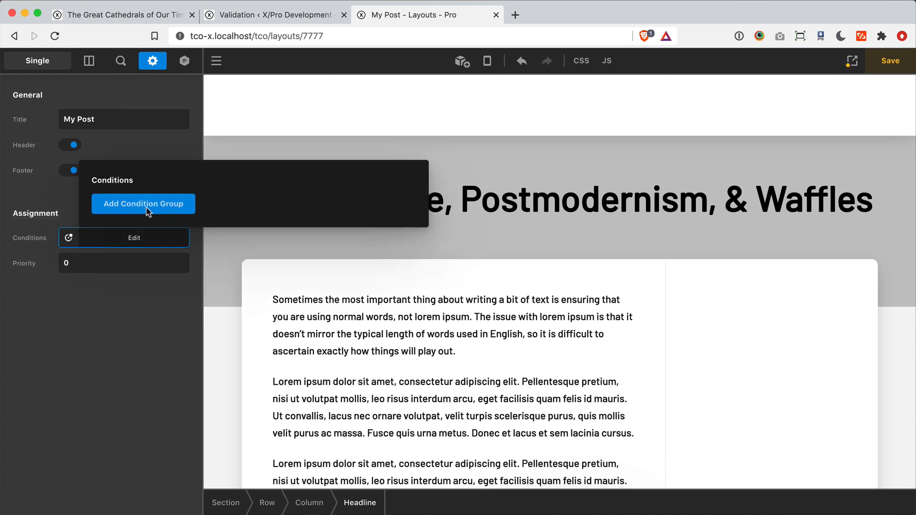
{"action": "left_click", "coordinate": [119, 311]}
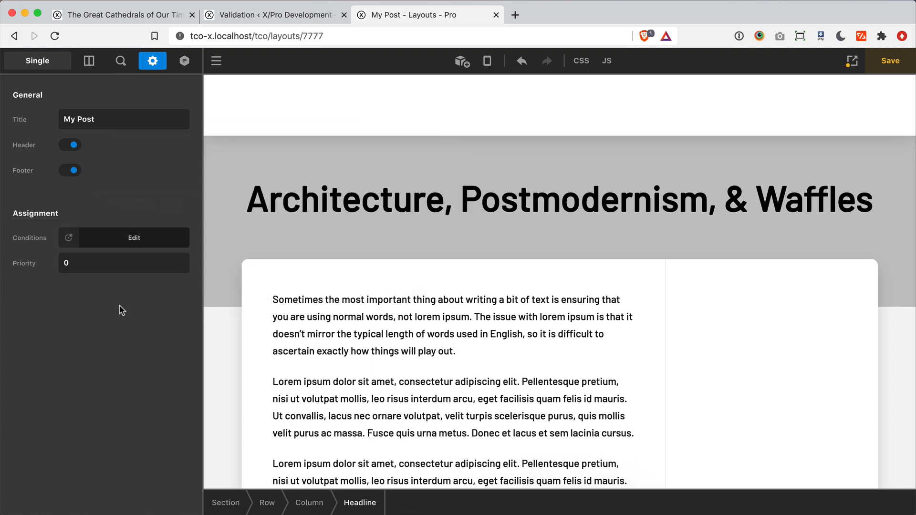
{"action": "left_click", "coordinate": [89, 60]}
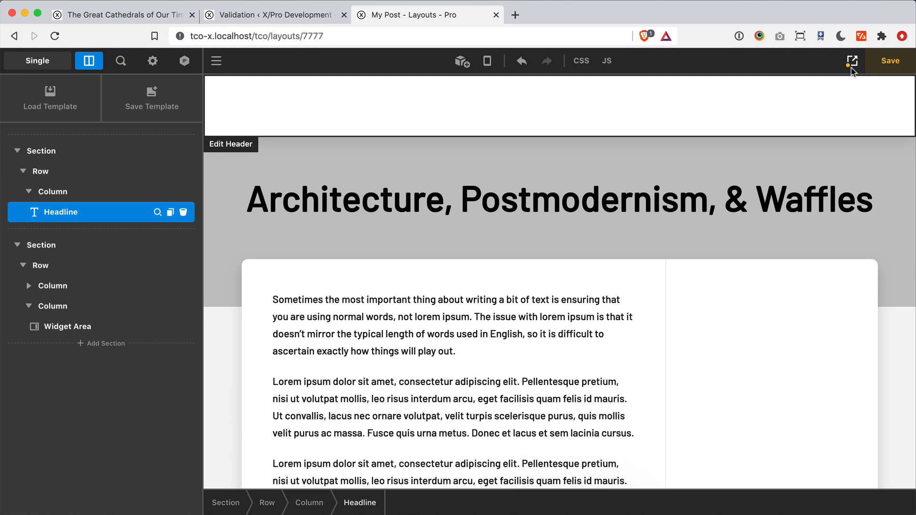
Step: Assign the My Post layout through a condition group set to Post Type is Post, and save the layout
{"action": "mouse_move", "coordinate": [852, 67]}
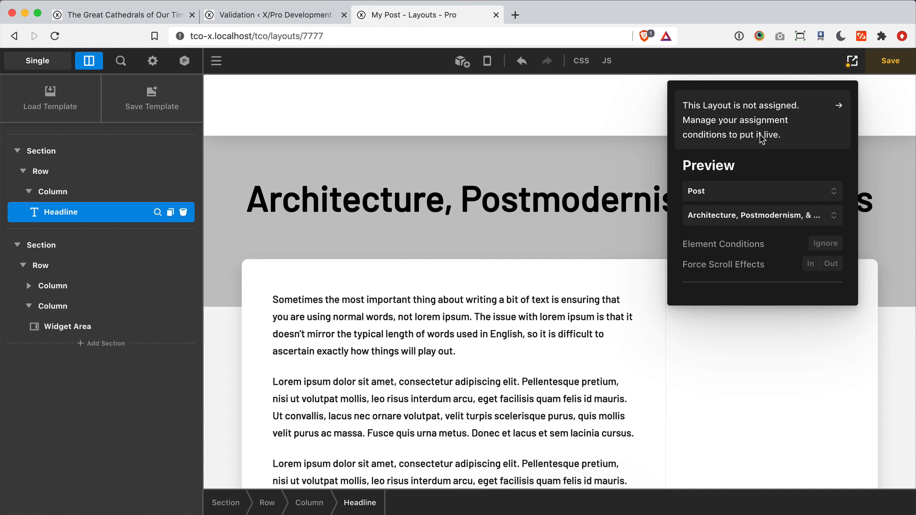
{"action": "left_click", "coordinate": [810, 145]}
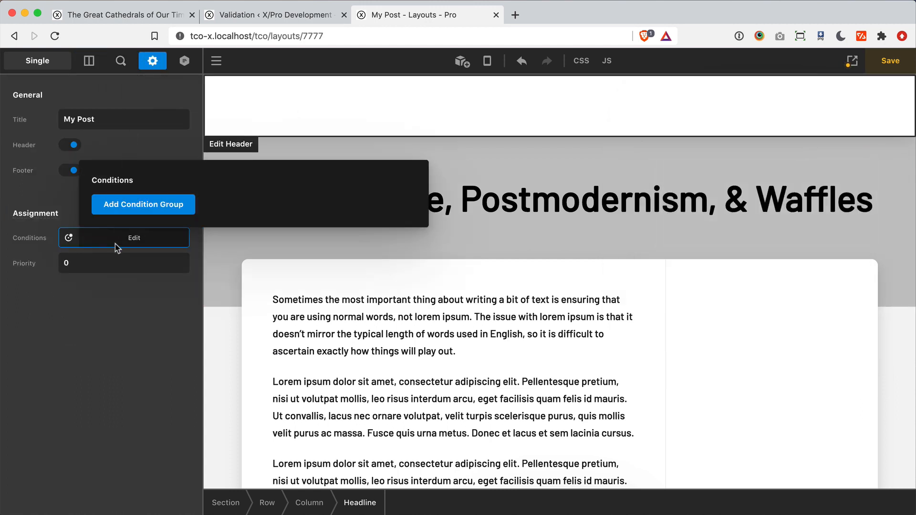
{"action": "left_click", "coordinate": [153, 207]}
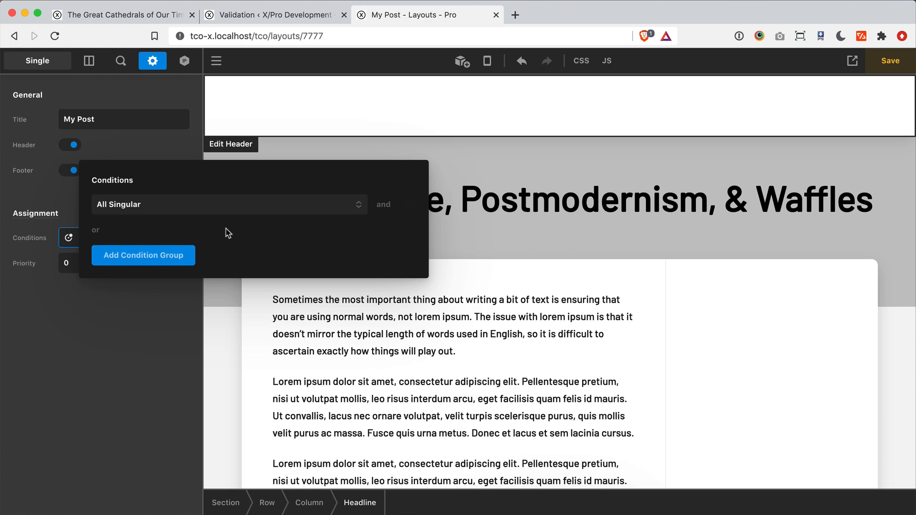
{"action": "left_click", "coordinate": [209, 205]}
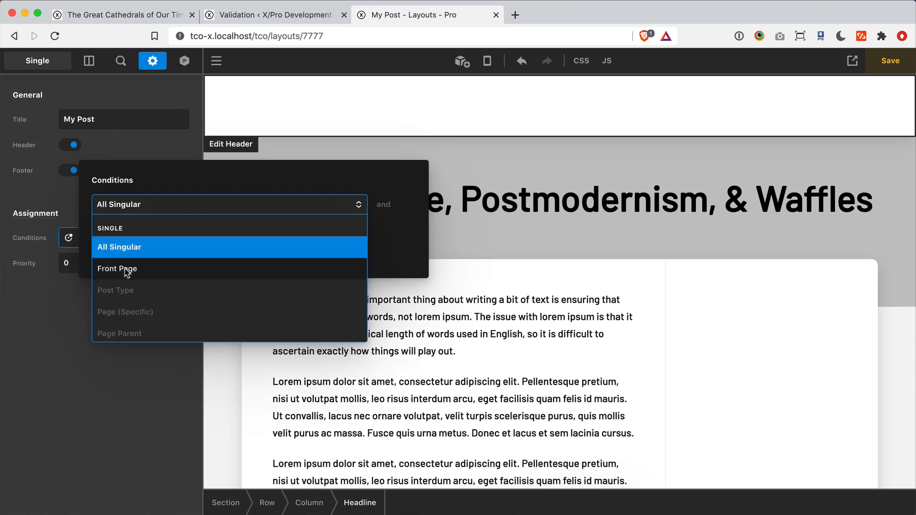
{"action": "left_click", "coordinate": [126, 291]}
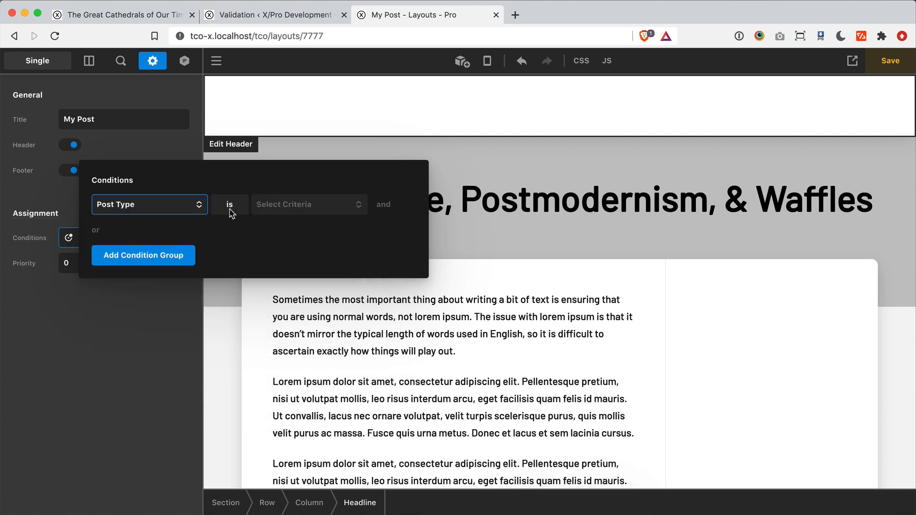
{"action": "left_click", "coordinate": [279, 205]}
{"action": "left_click", "coordinate": [280, 239]}
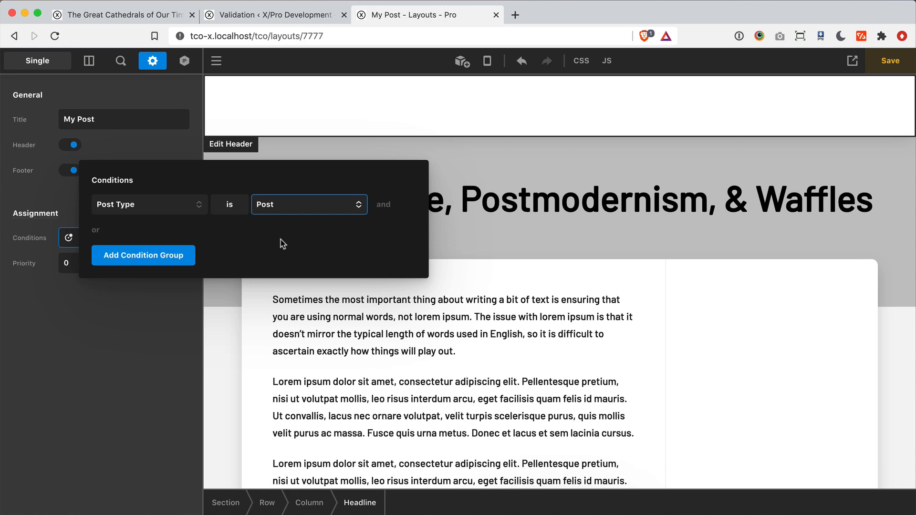
{"action": "left_click", "coordinate": [81, 353]}
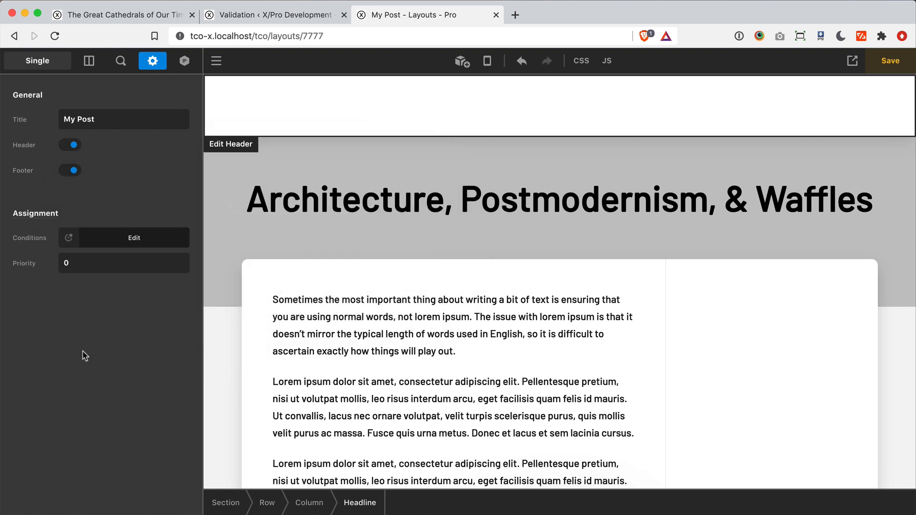
{"action": "left_click", "coordinate": [886, 65]}
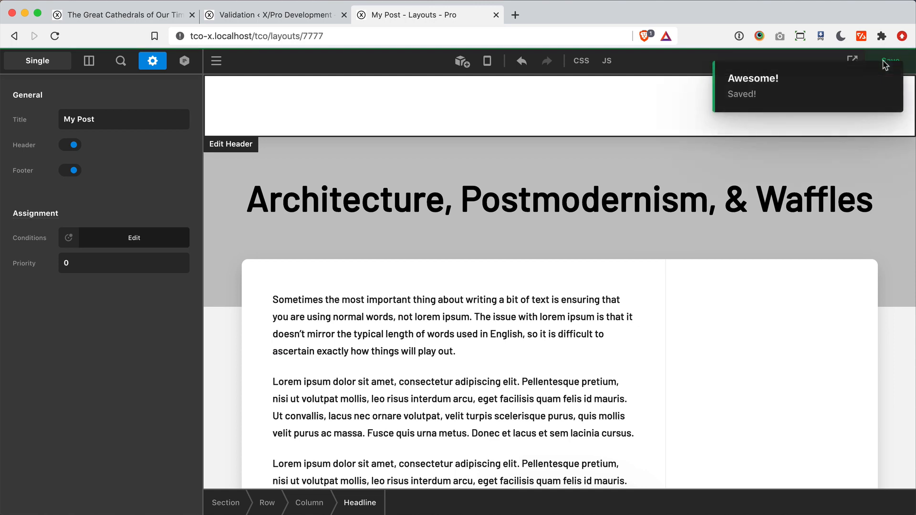
Step: View the live Architecture, Postmodernism, & Waffles post and read the layout's assignment help about conditions and priority
{"action": "left_click", "coordinate": [852, 59]}
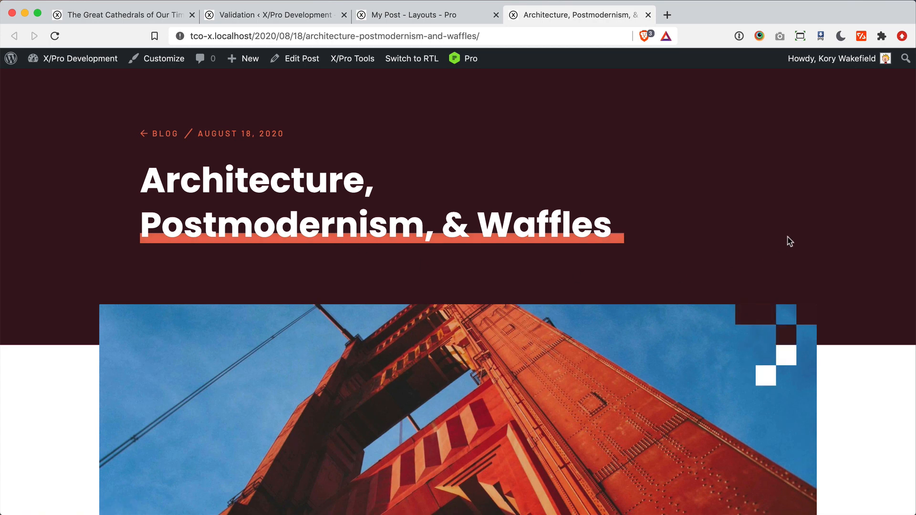
{"action": "key", "text": "ctrl+shift+Tab"}
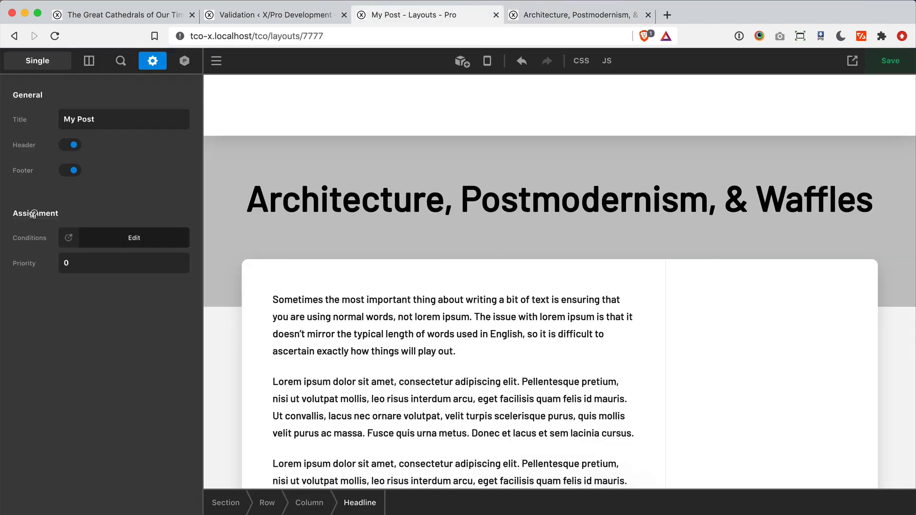
{"action": "mouse_move", "coordinate": [33, 213]}
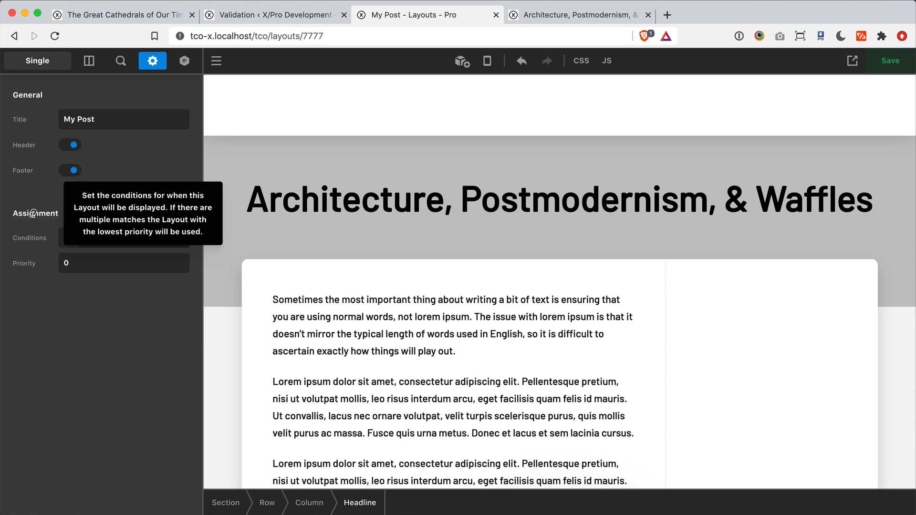
{"action": "left_click", "coordinate": [102, 263]}
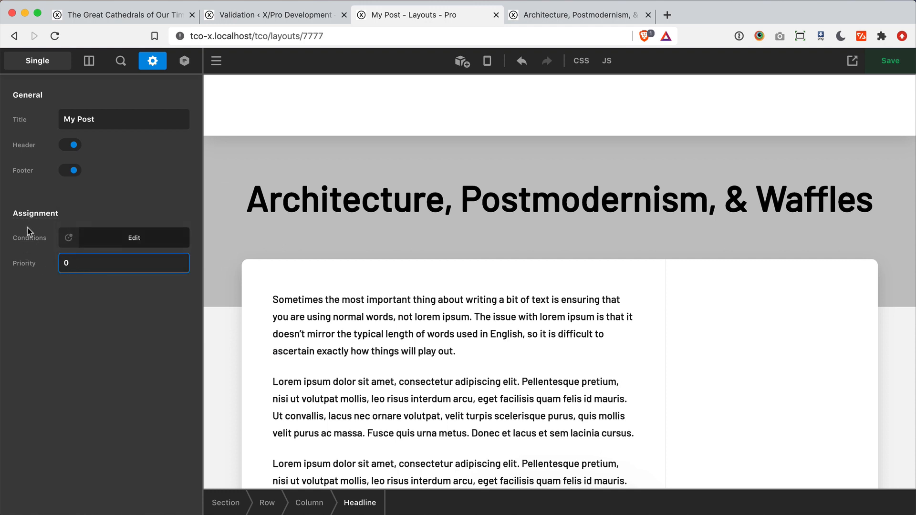
{"action": "mouse_move", "coordinate": [38, 214]}
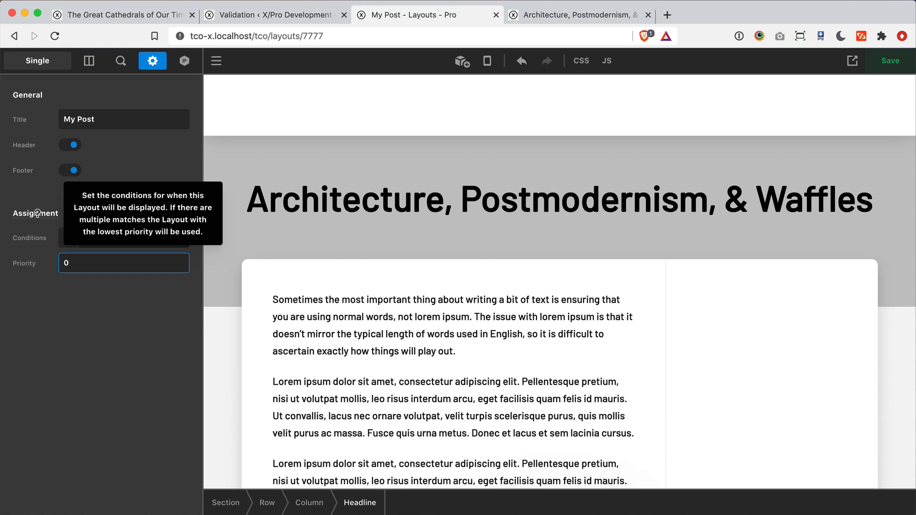
{"action": "left_click", "coordinate": [63, 335]}
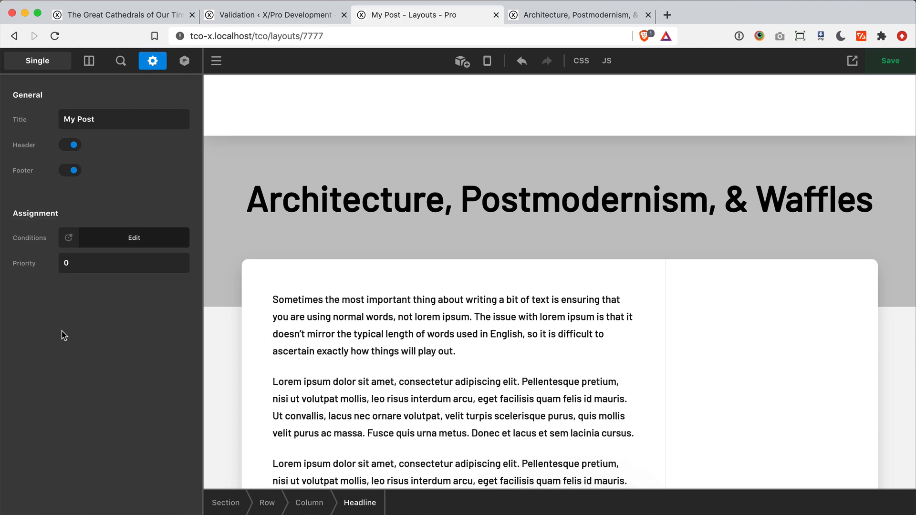
{"action": "key", "text": "ctrl+Tab"}
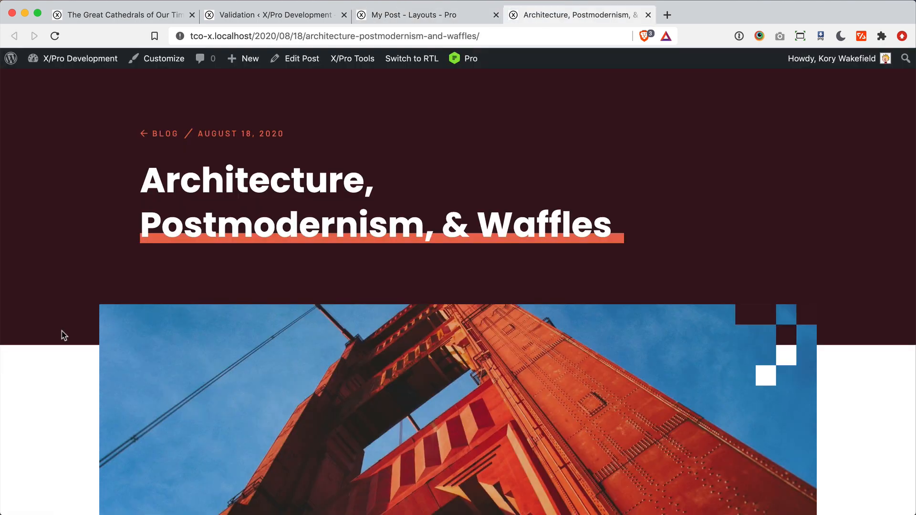
{"action": "key", "text": "ctrl+shift+Tab"}
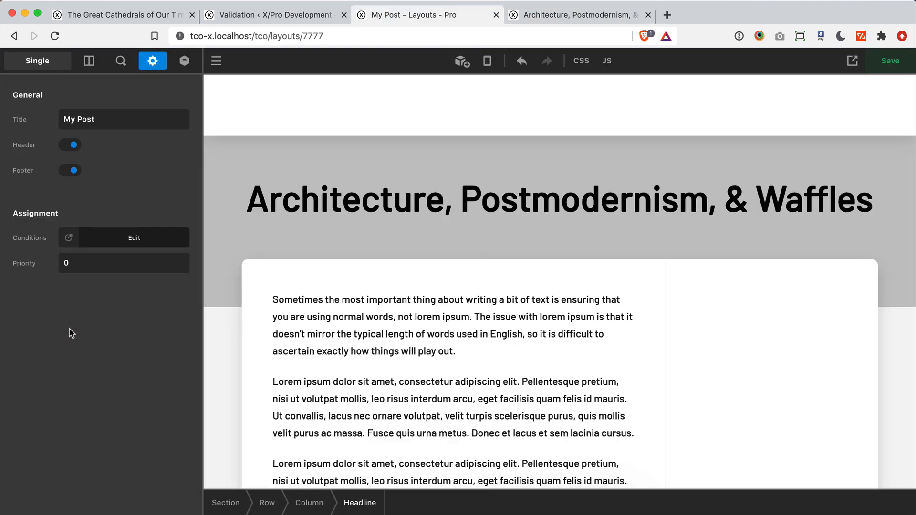
Step: Set the My Post layout's assignment priority to -1 and save the layout
{"action": "left_click", "coordinate": [85, 264]}
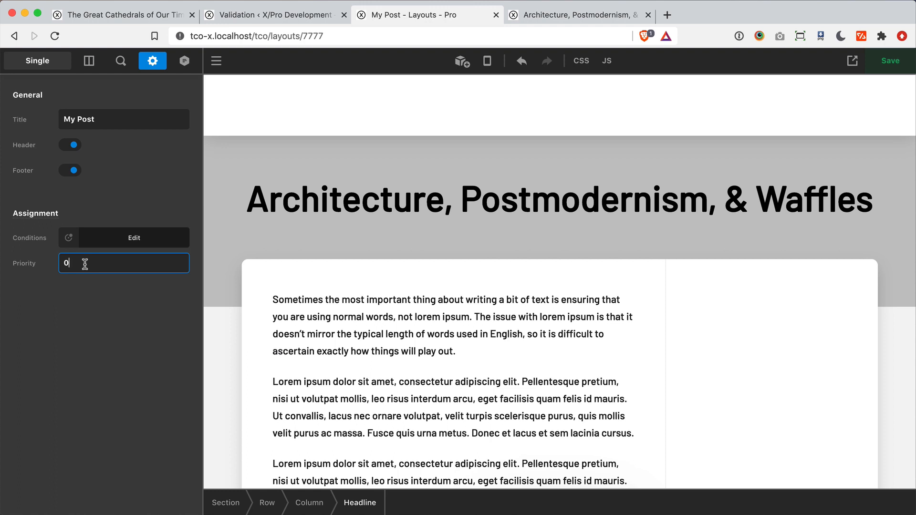
{"action": "double_click", "coordinate": [85, 264]}
{"action": "type", "text": "-1"}
{"action": "left_click", "coordinate": [90, 337]}
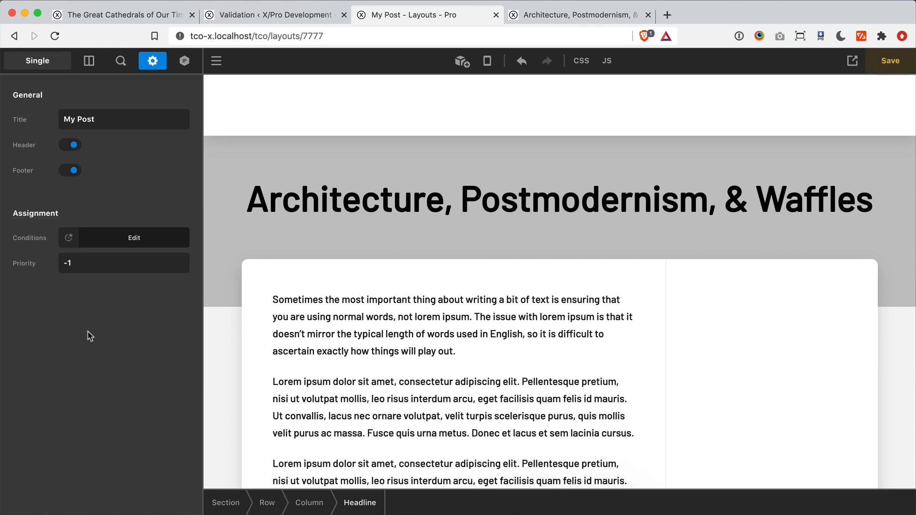
{"action": "left_click", "coordinate": [906, 65]}
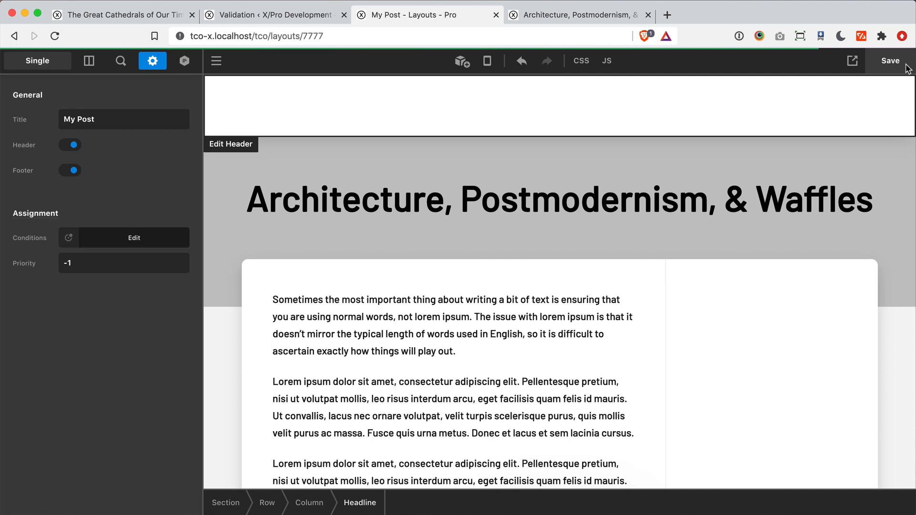
Step: Reload the live Architecture, Postmodernism, & Waffles post and look over the page to check which layout it uses
{"action": "left_click", "coordinate": [593, 14]}
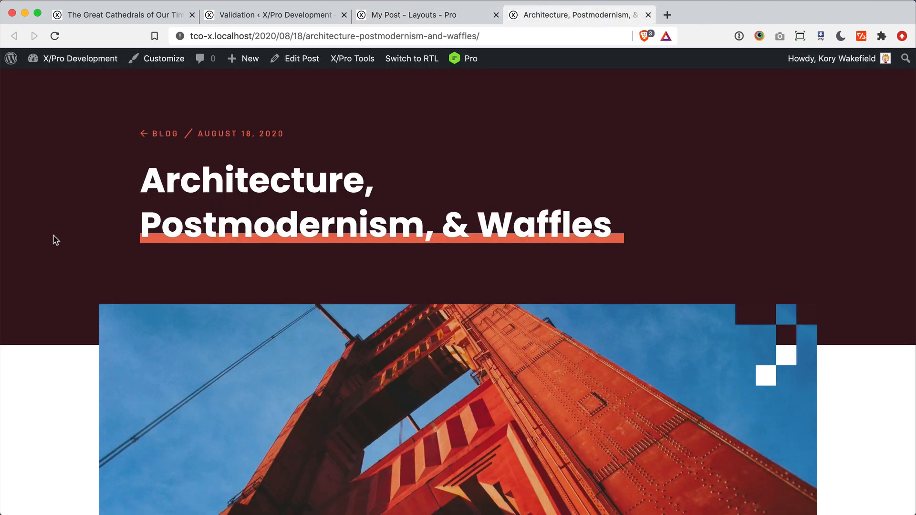
{"action": "key", "text": "super+r"}
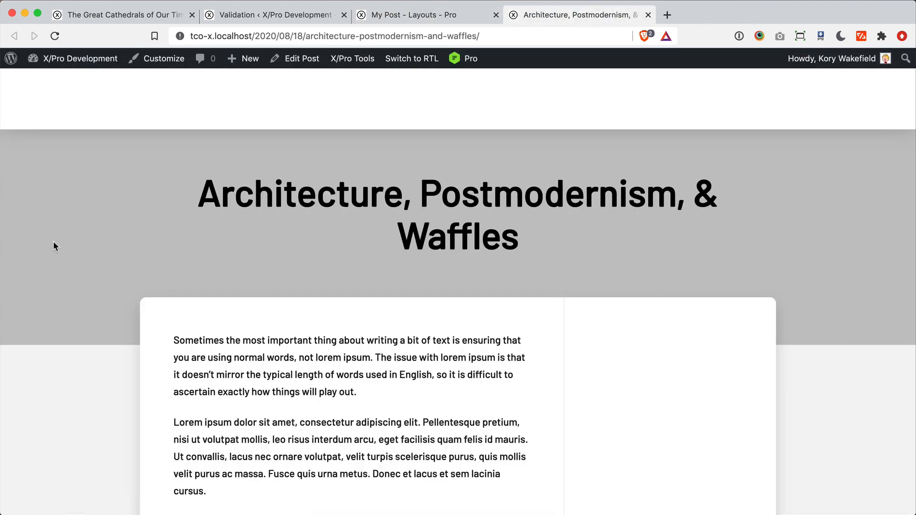
{"action": "scroll", "coordinate": [52, 241], "scroll_direction": "down", "scroll_amount": 4}
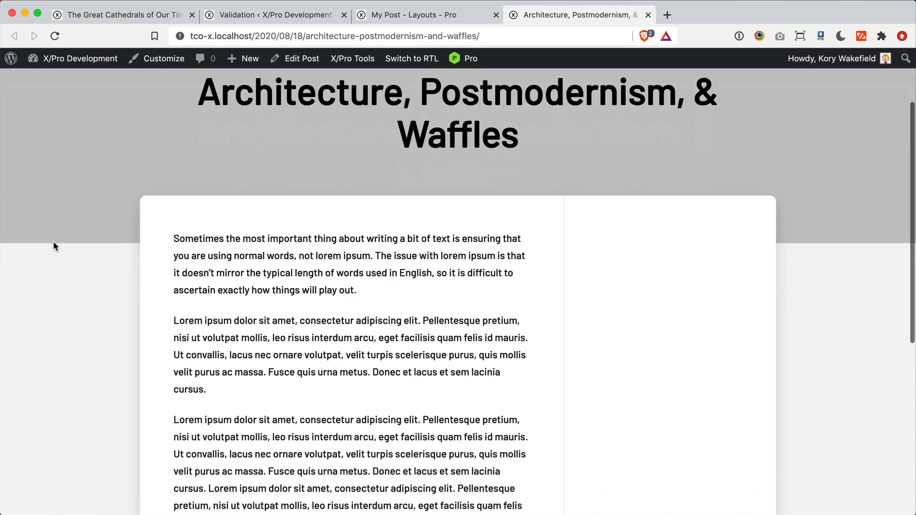
{"action": "scroll", "coordinate": [53, 242], "scroll_direction": "up", "scroll_amount": 4}
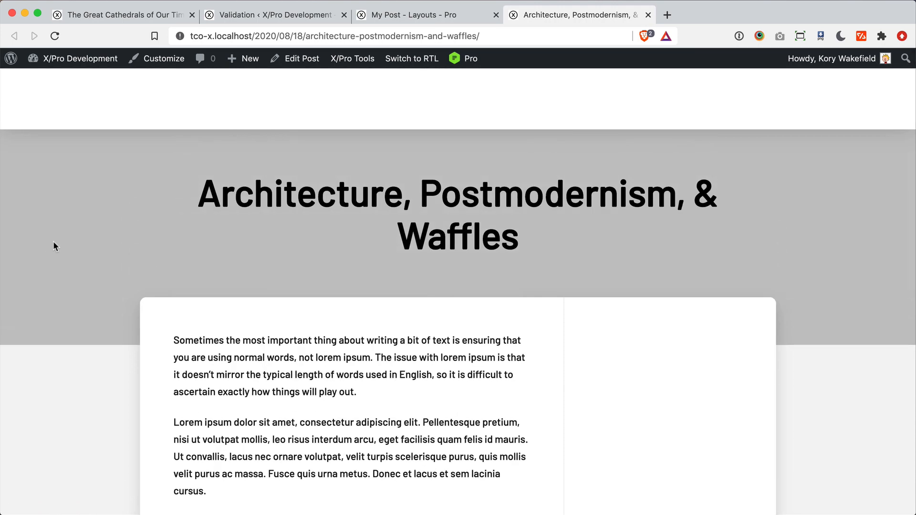